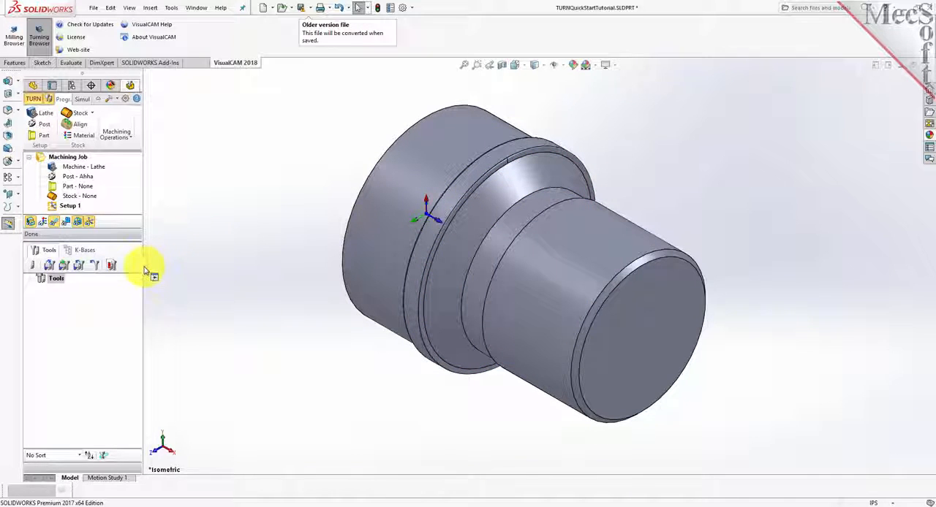
Widen the turning browser pane, view the part's feature tree, and return to the turning browser.
drag(145, 270, 225, 271)
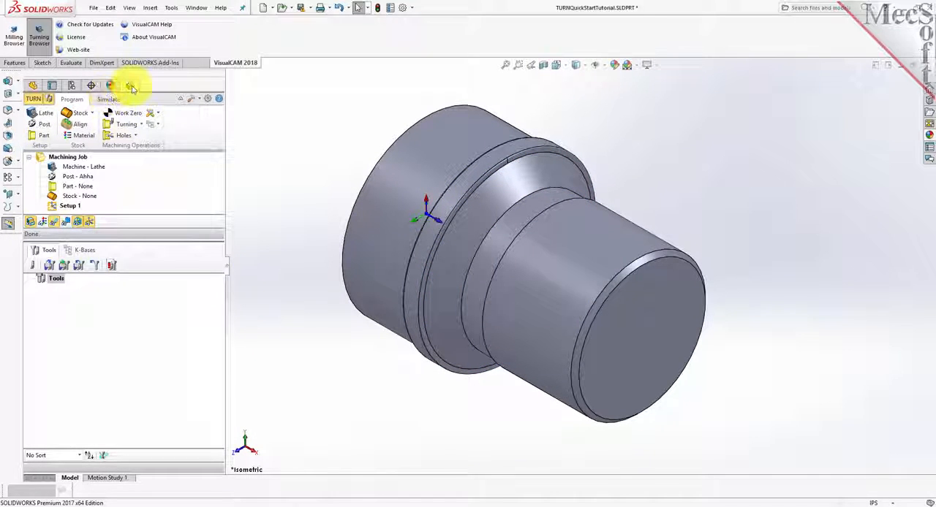
click(33, 85)
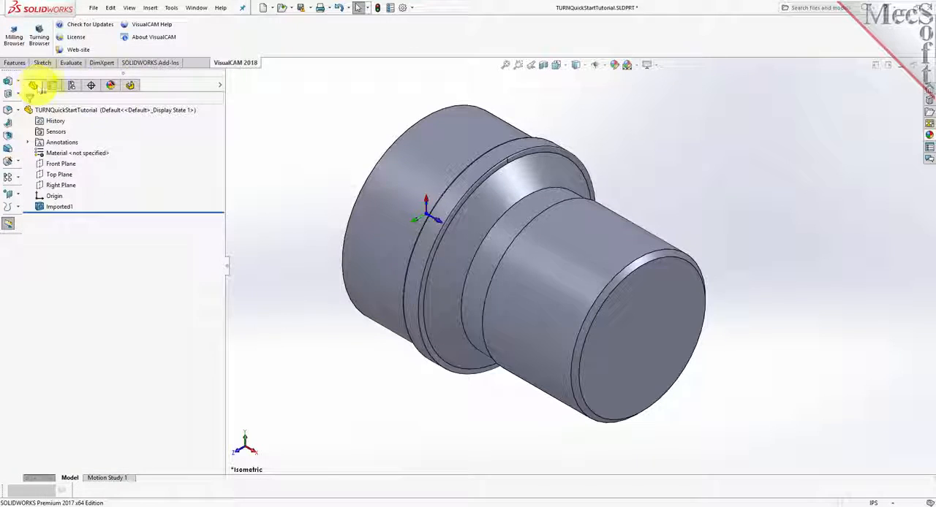
click(128, 86)
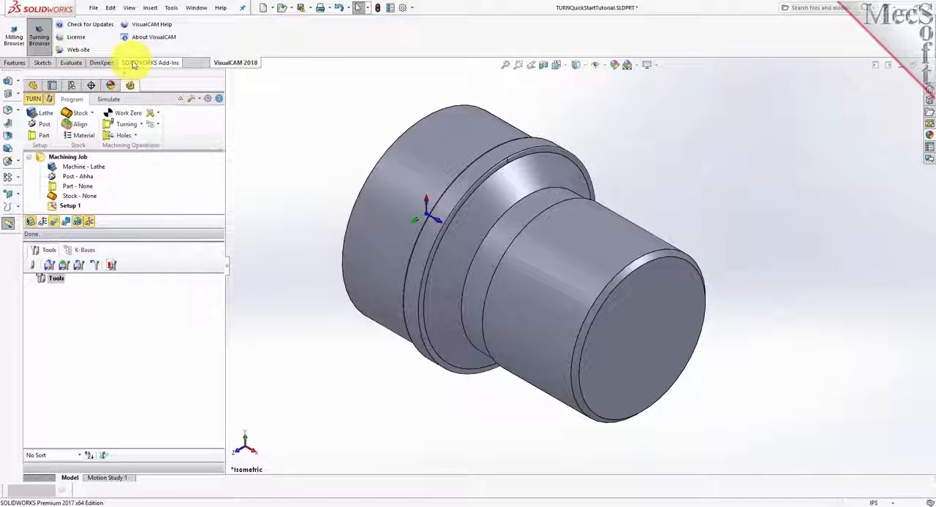
Look through the VisualCAM 2018 commands and its list of modules, including FreeMILL, MILL and TURN.
click(139, 63)
click(235, 62)
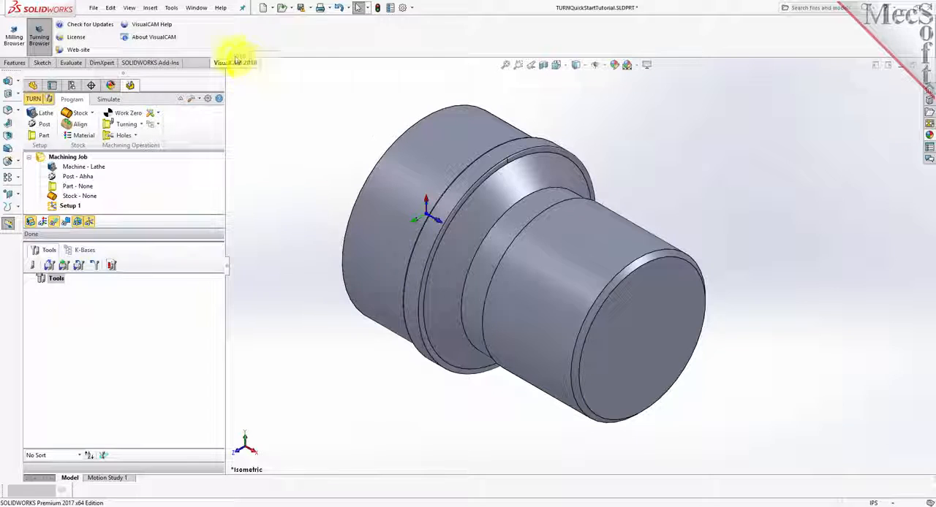
click(171, 8)
mouse_move(191, 47)
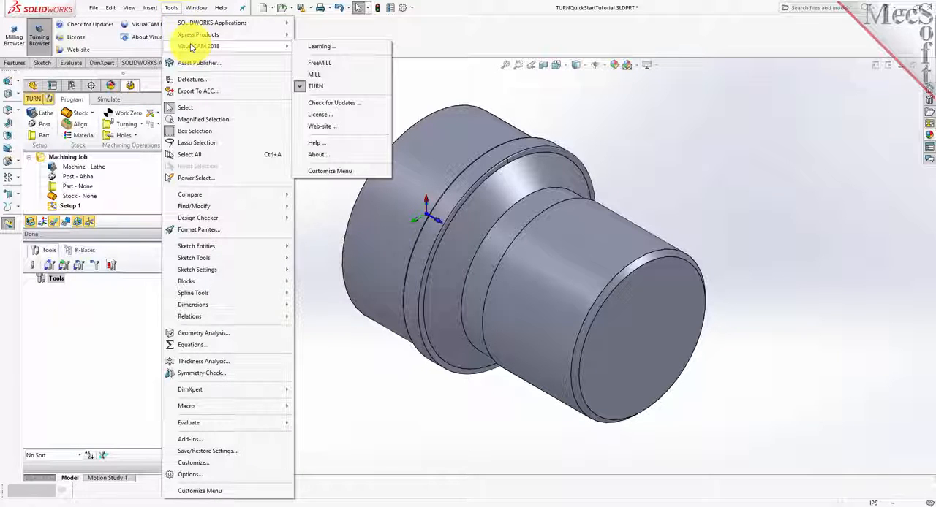
click(414, 34)
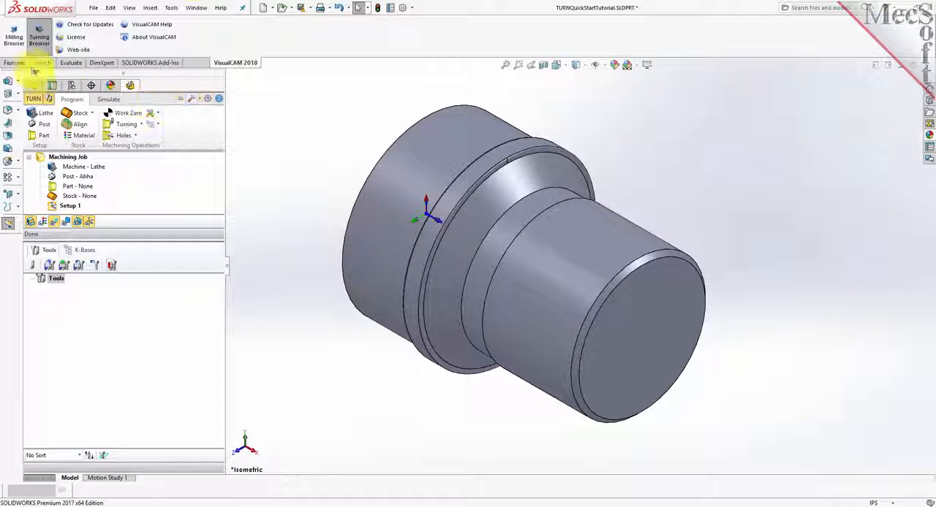
View the milling browser, return to the turning browser, and enlarge its machining job area.
click(14, 36)
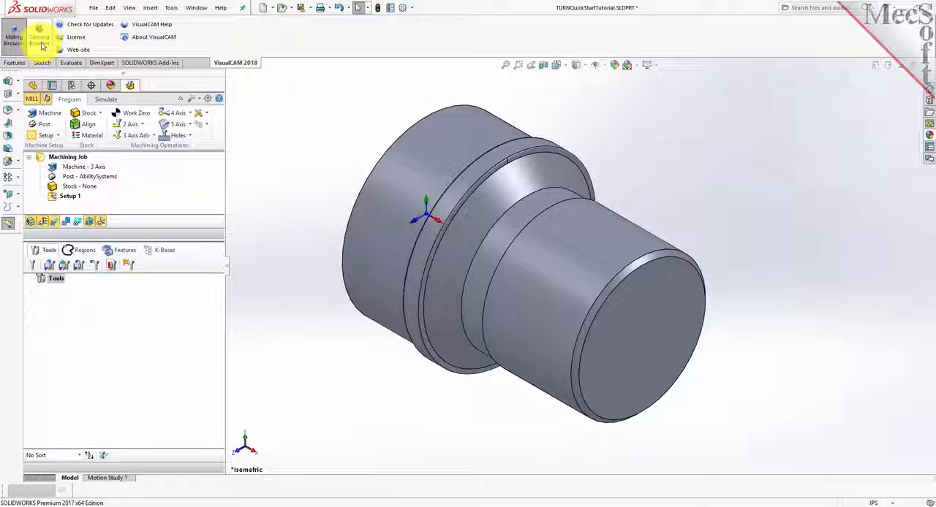
click(40, 40)
drag(163, 241, 171, 319)
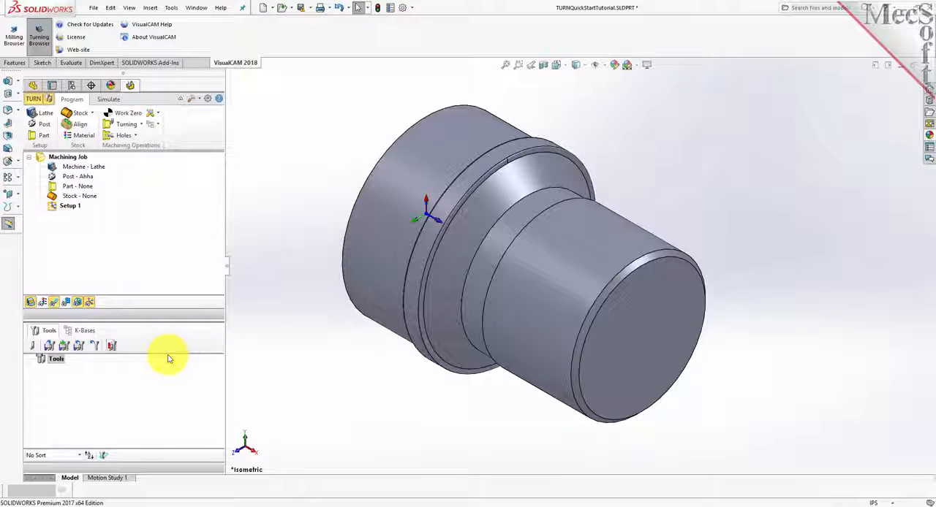
View the simulation commands, return to the programming commands, and narrow the browser pane while making its job tree taller.
click(112, 99)
drag(226, 270, 211, 292)
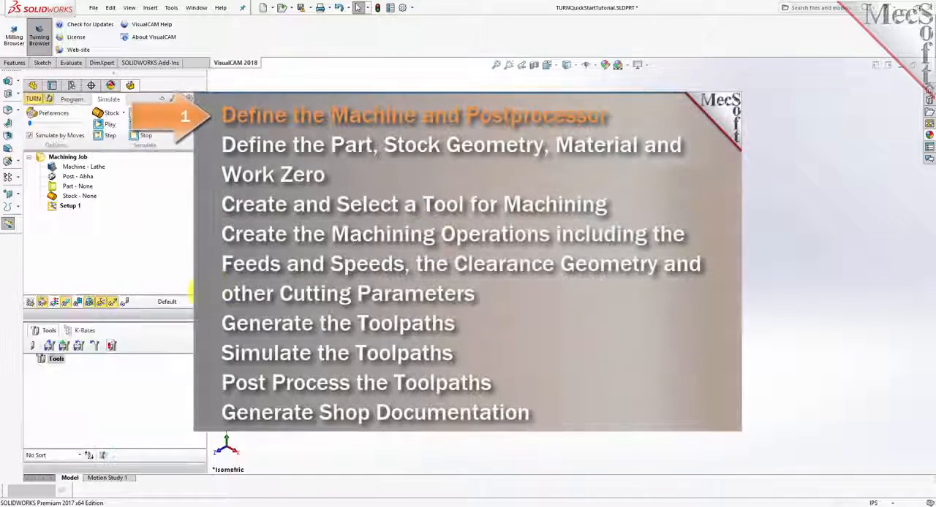
click(72, 99)
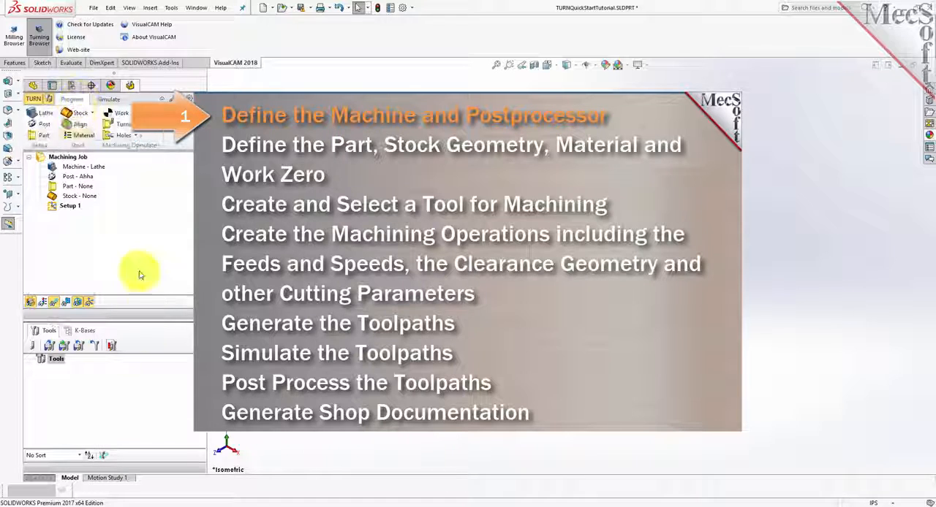
drag(146, 320, 153, 344)
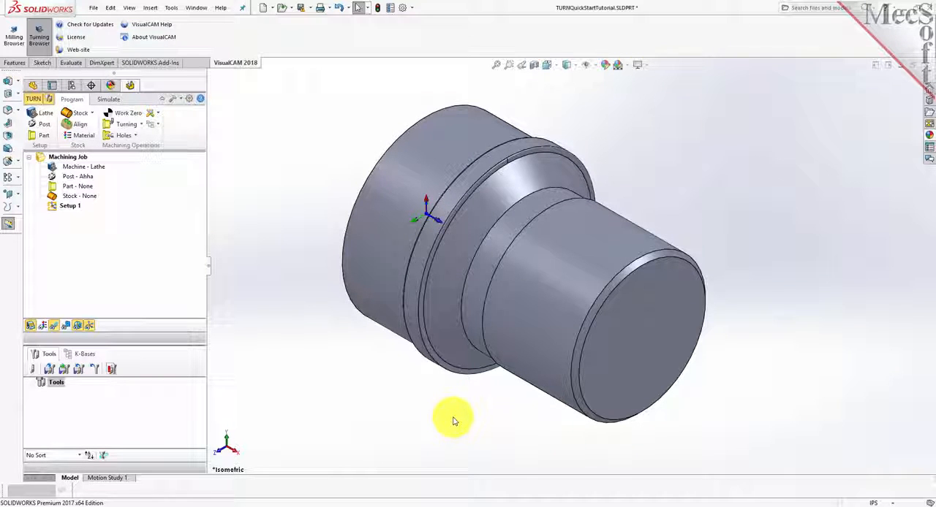
Define the lathe with a maximum RPM of 10000 and select the machine entry in the machining job.
click(45, 114)
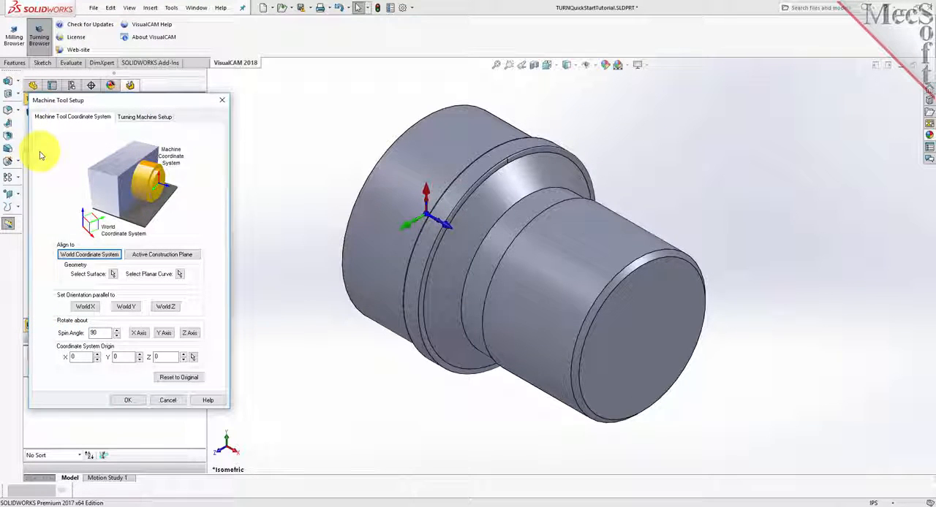
click(143, 119)
drag(107, 139, 83, 140)
text(10000)
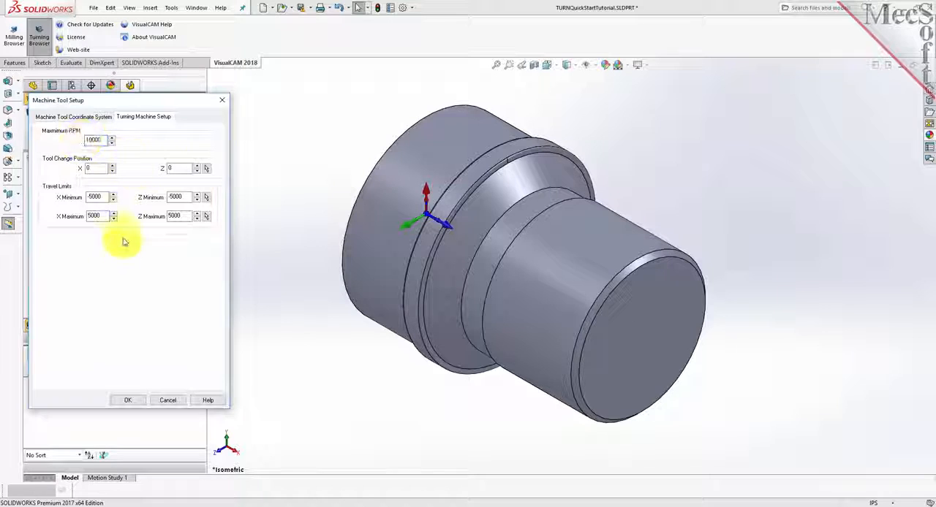
click(126, 400)
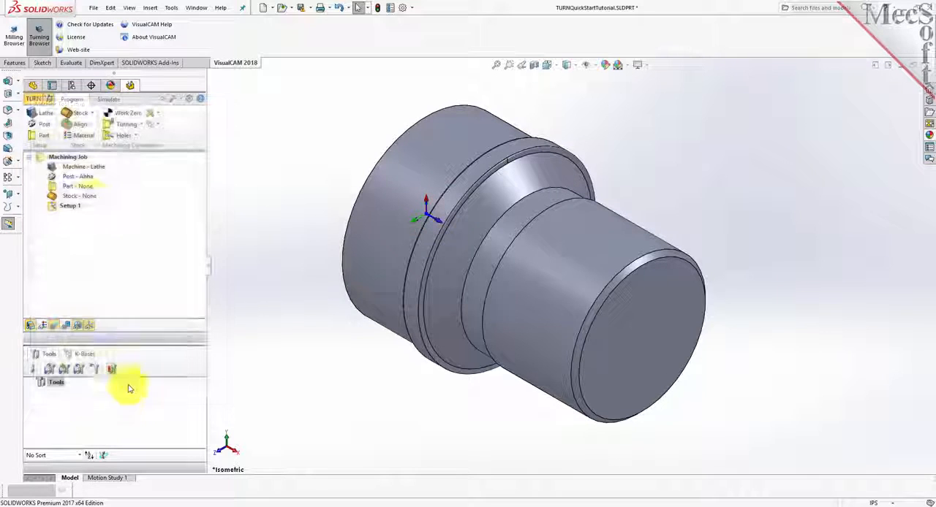
click(66, 166)
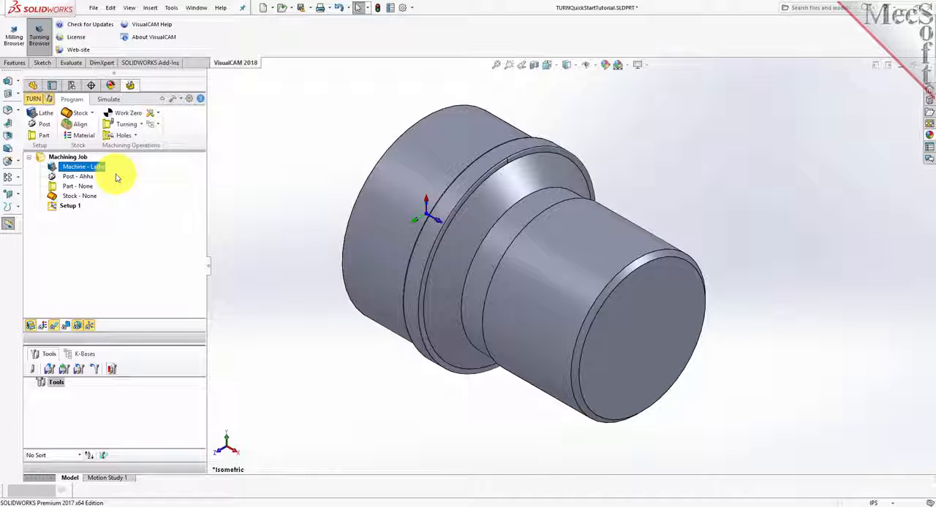
Set the current post processor to Fanuc with the posted file extension .nc.
click(45, 128)
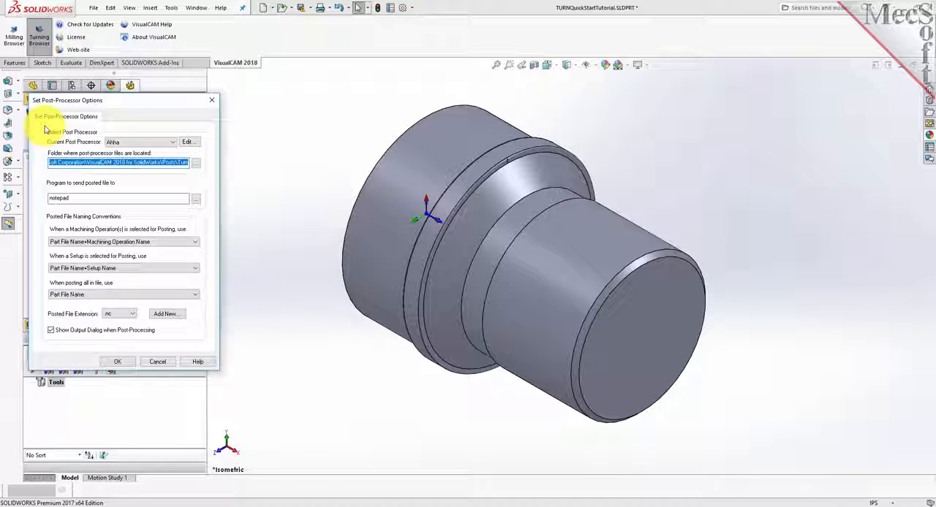
click(174, 144)
scroll(149, 208, down, 1)
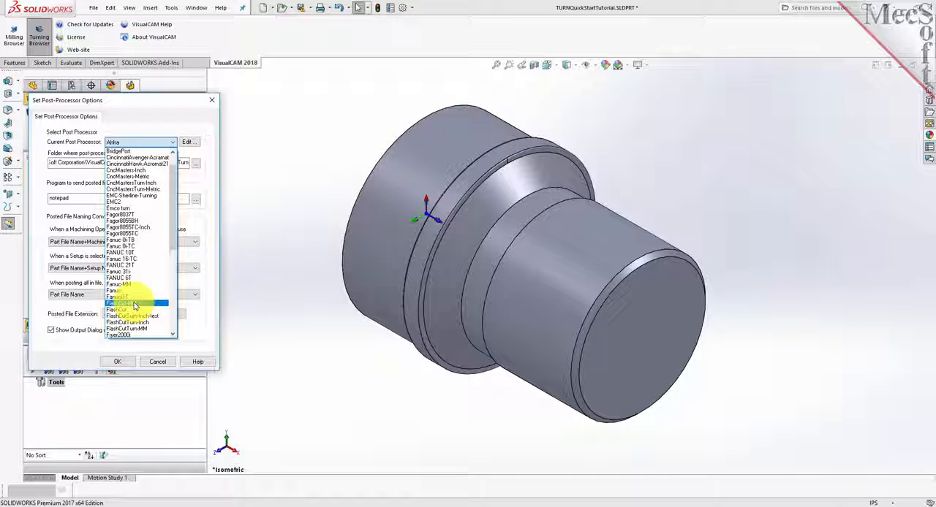
click(123, 291)
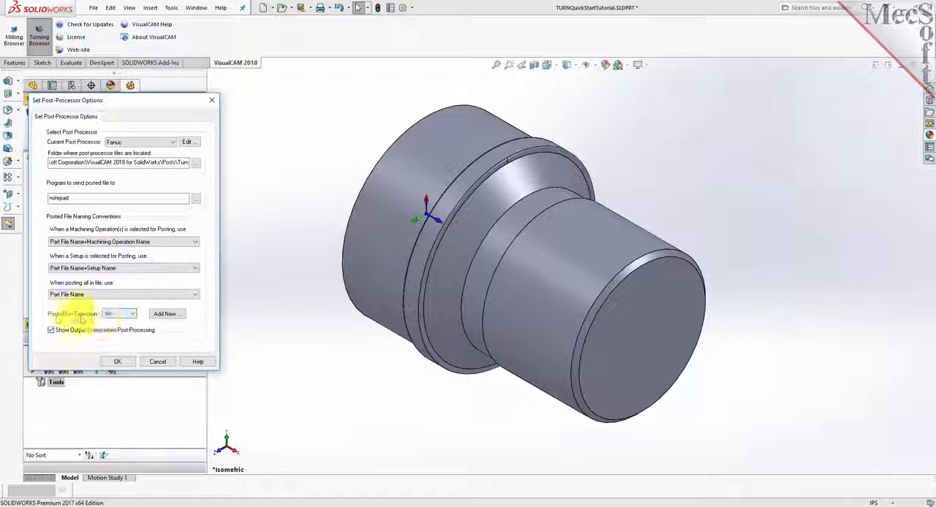
click(119, 314)
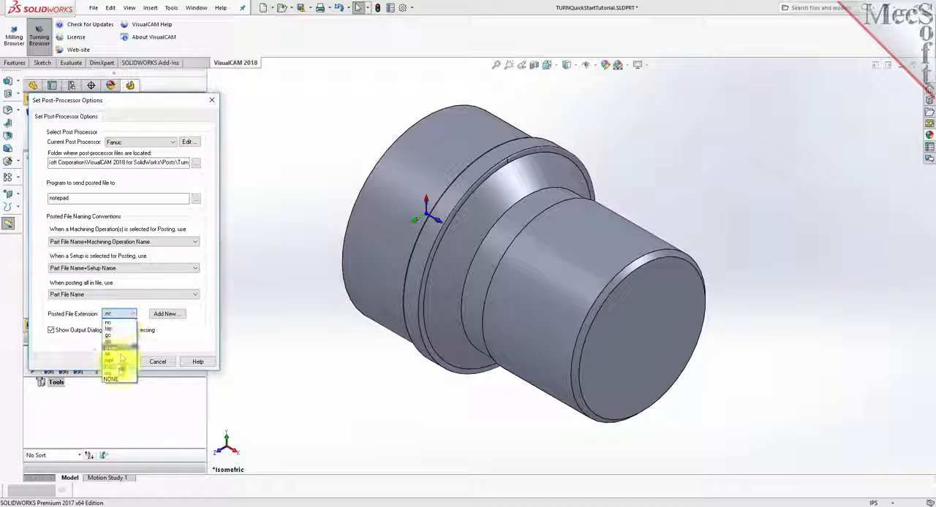
click(119, 321)
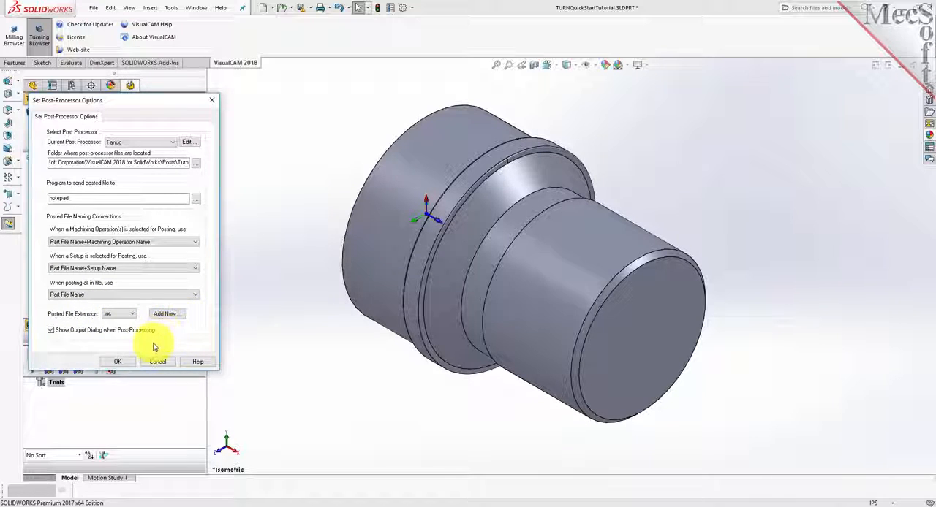
click(117, 361)
click(74, 177)
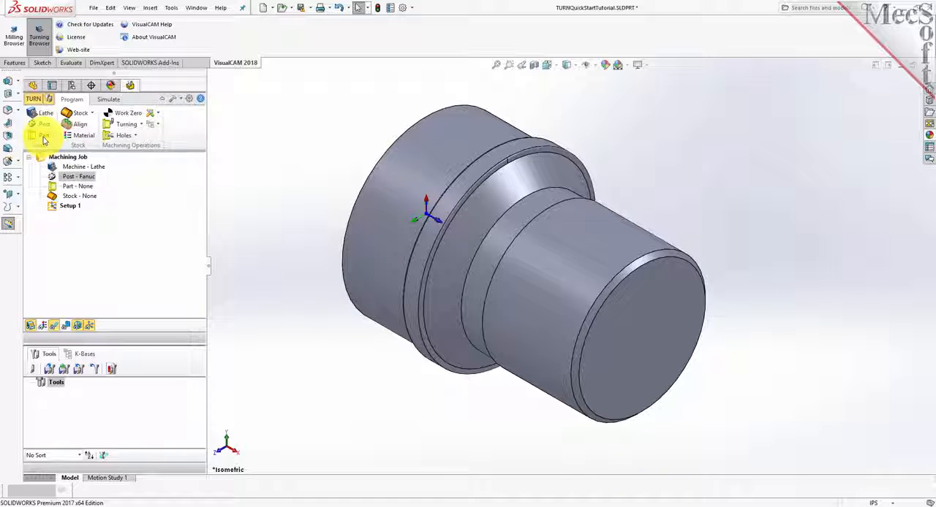
Define the turning part geometry from the model's surfaces, checking the first three listed surfaces before saving.
click(44, 139)
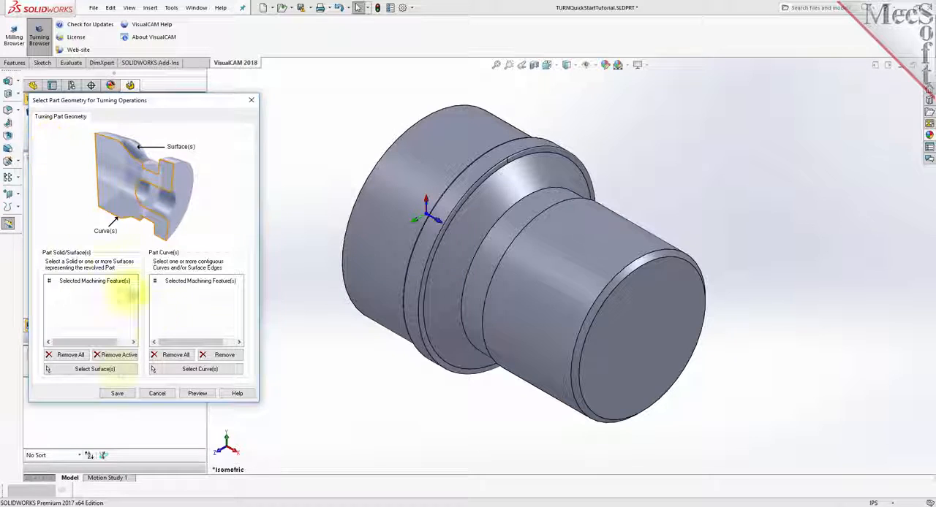
click(117, 369)
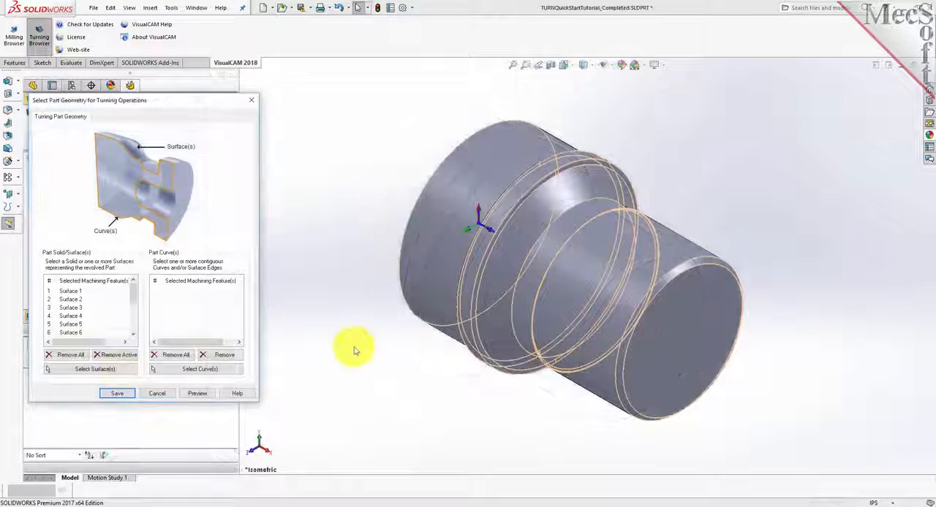
click(80, 291)
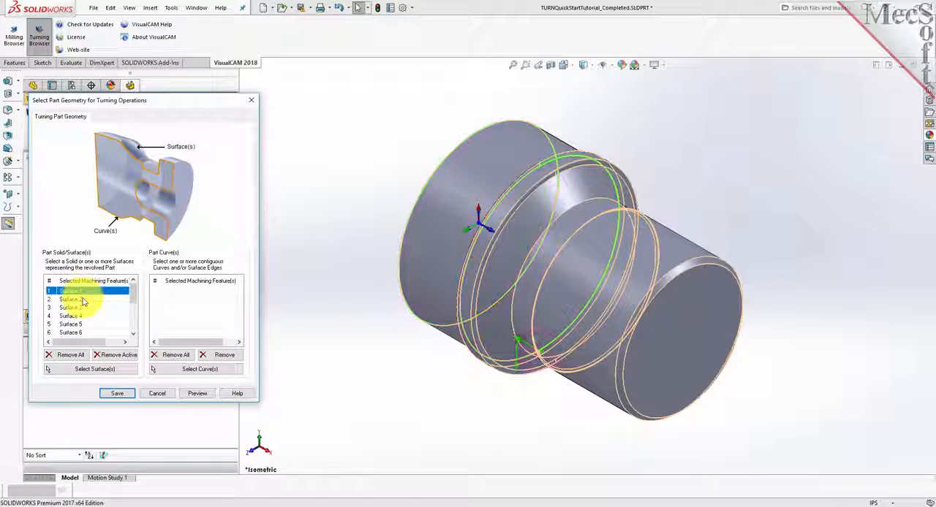
click(82, 300)
click(73, 308)
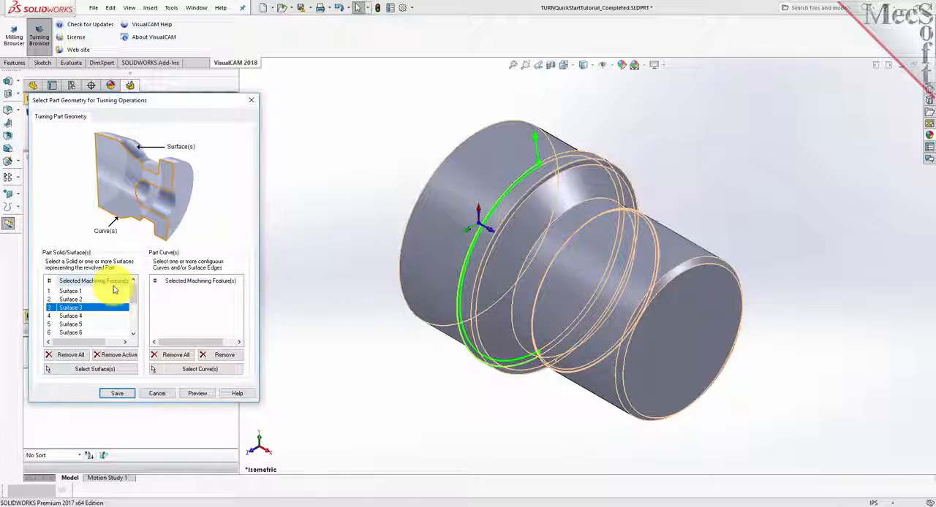
click(125, 395)
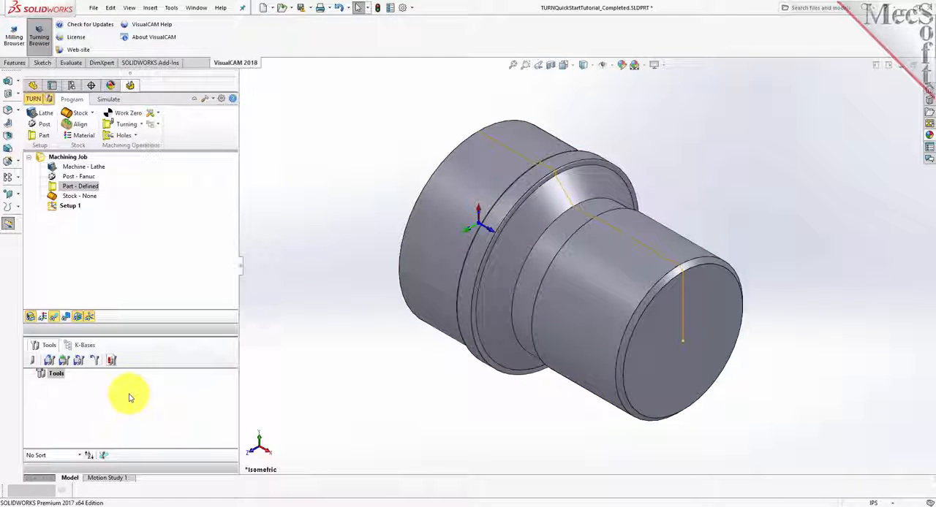
click(53, 188)
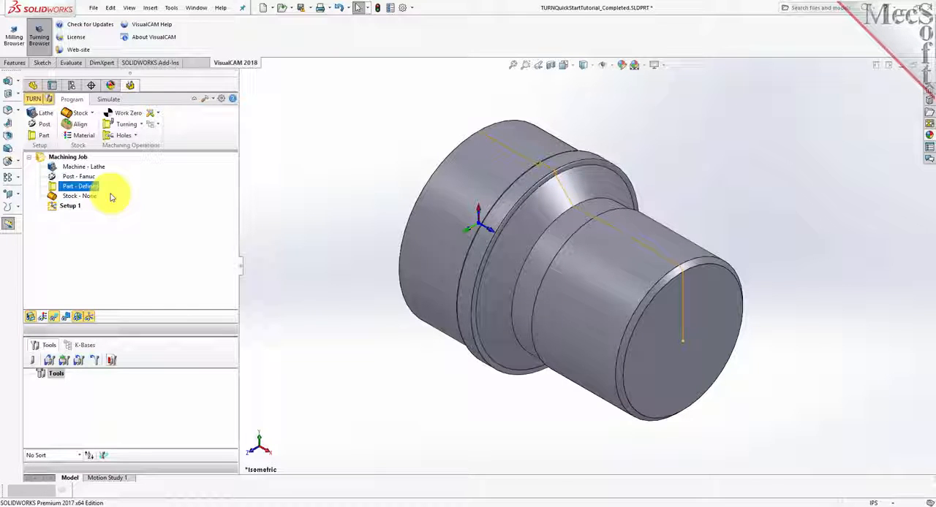
Examine the defined part profile from the front view, and return to the isometric view.
click(575, 67)
click(574, 104)
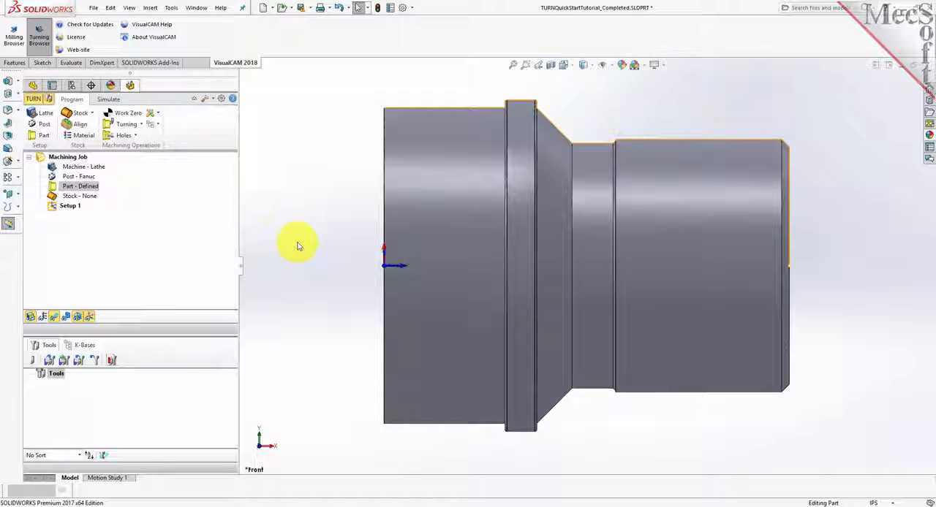
click(567, 65)
click(621, 96)
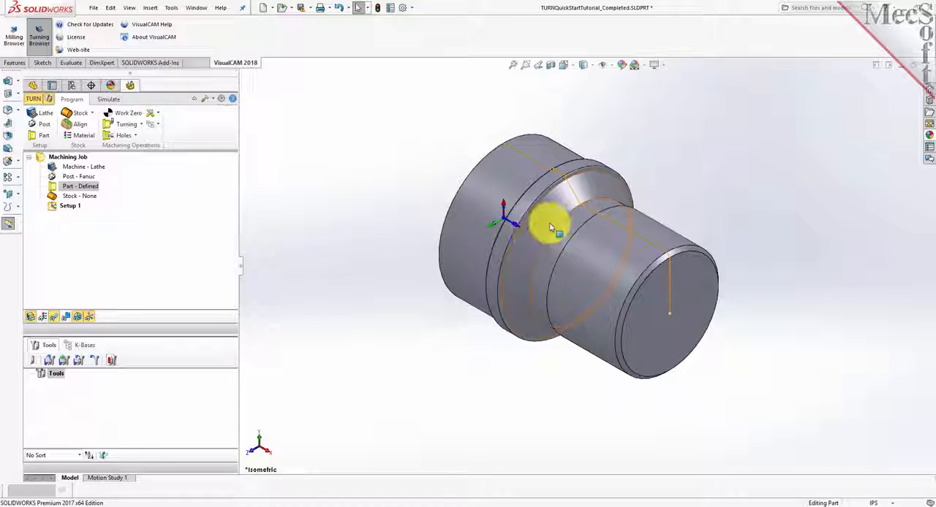
scroll(549, 227, up, 1)
scroll(550, 227, down, 1)
scroll(611, 272, down, 1)
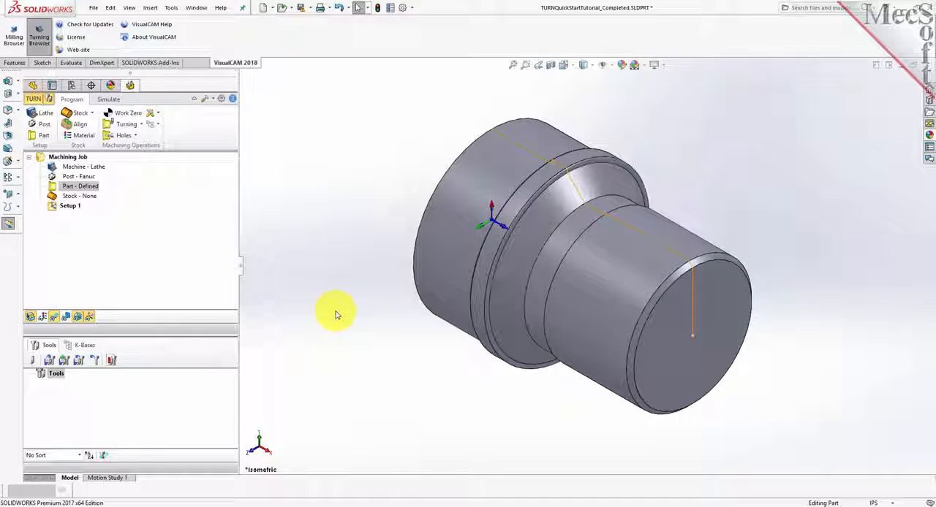
Create a cylinder stock with an outer radius of 1.5 in and a length of 3.25 in.
click(92, 114)
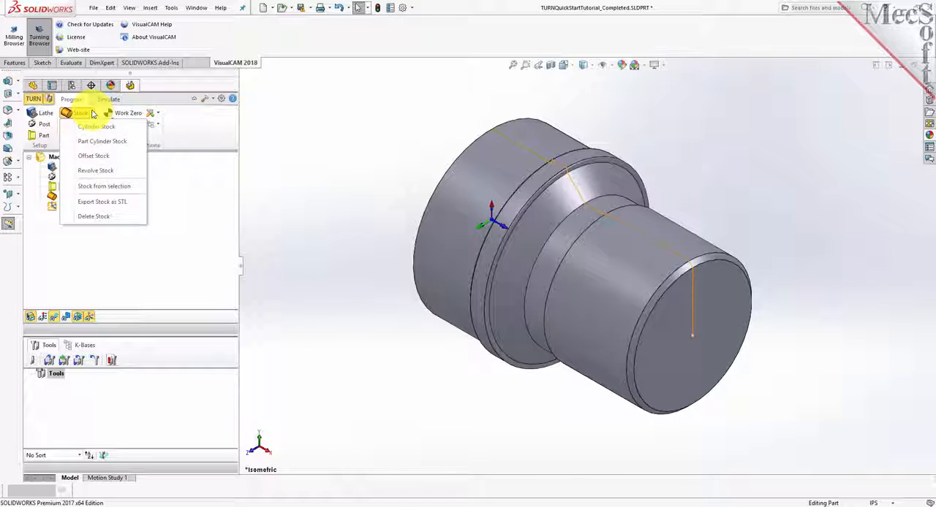
click(111, 127)
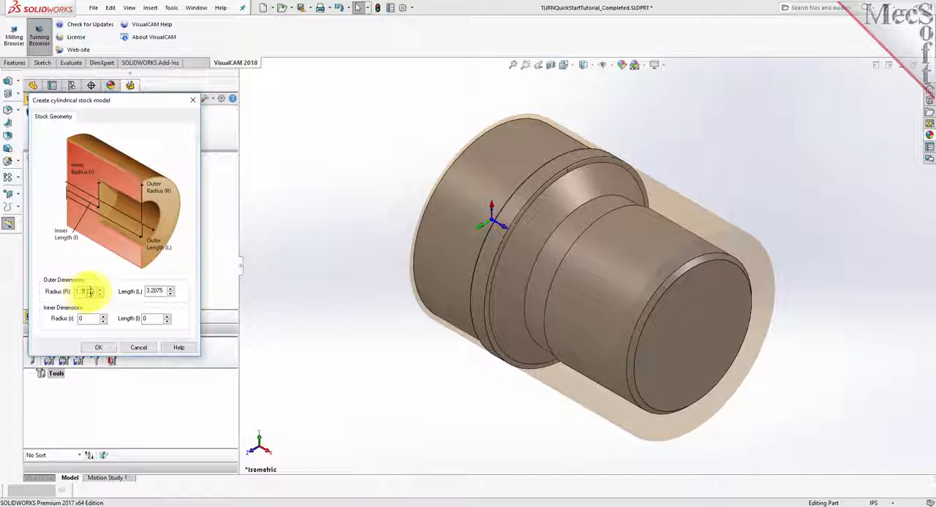
drag(89, 292, 51, 291)
text(1)
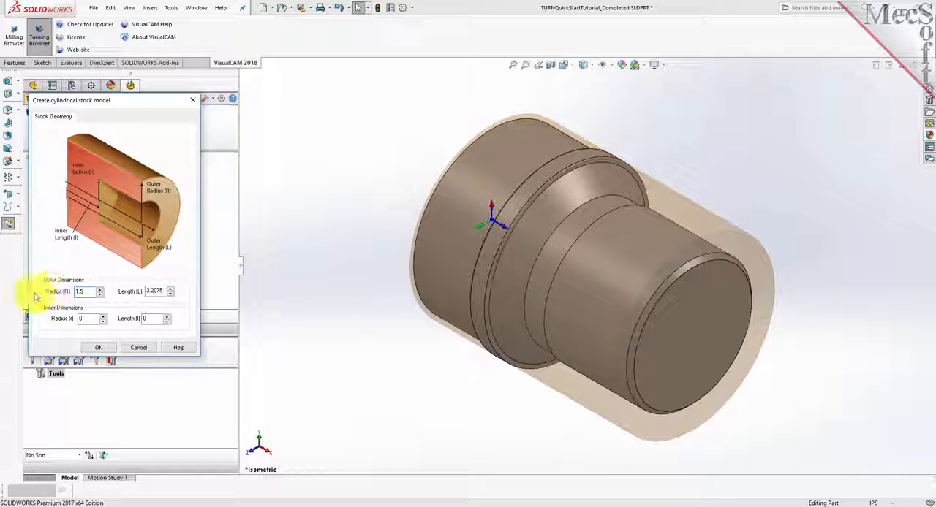
drag(166, 291, 122, 291)
text(3)
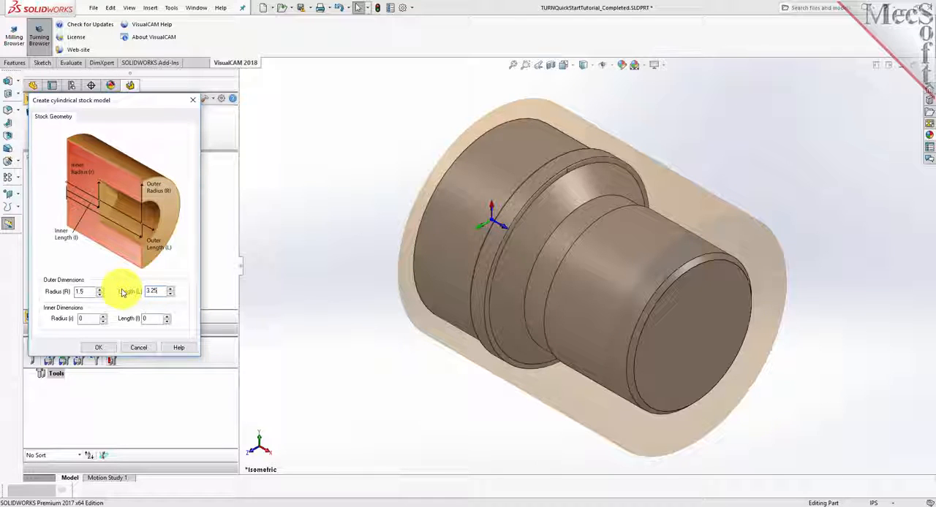
text(.25)
click(98, 347)
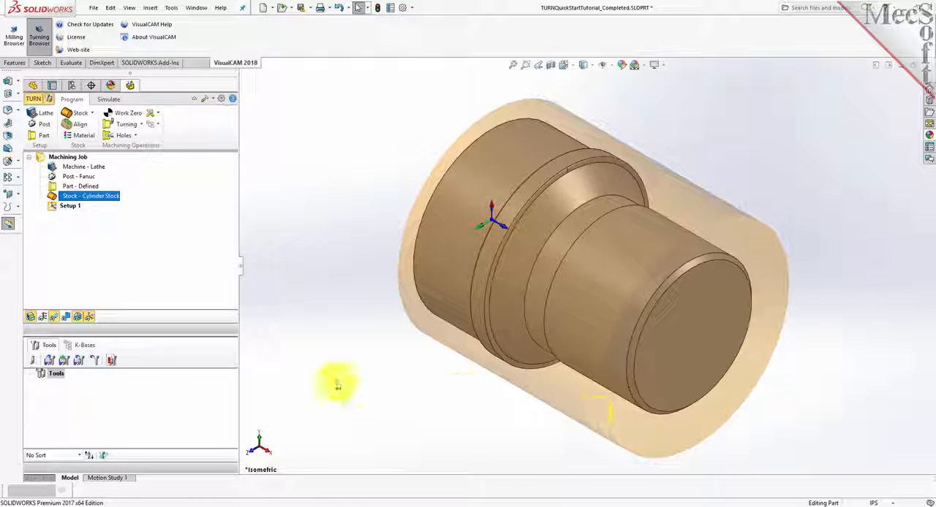
Toggle the stock's visibility off and on to compare the cylinder stock with the part.
click(30, 318)
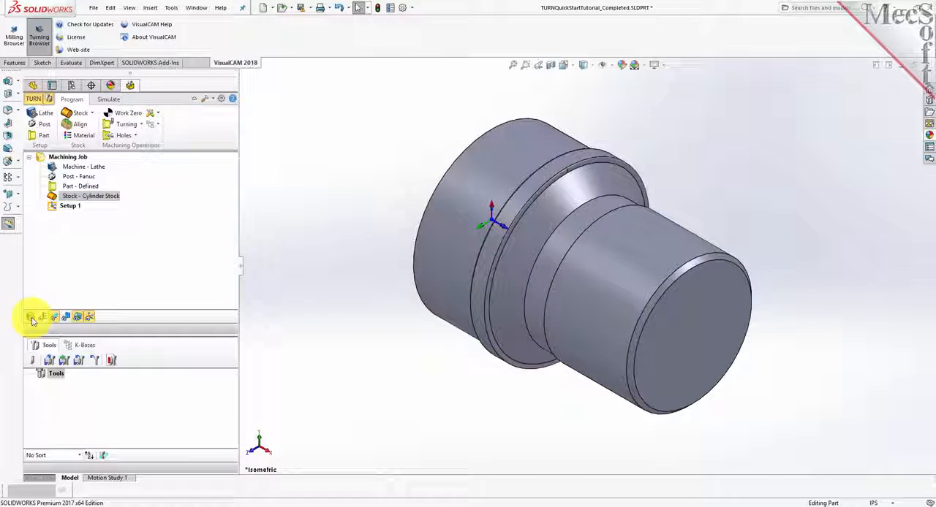
click(31, 318)
click(31, 318)
click(31, 318)
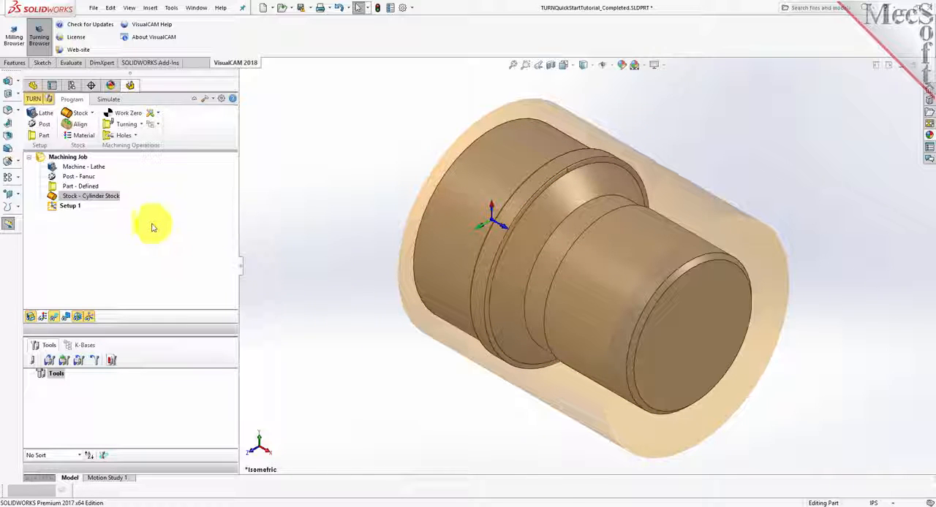
Align the stock about the part with Right Z alignment and assign ALUMINUM - 6061 as its material.
click(81, 126)
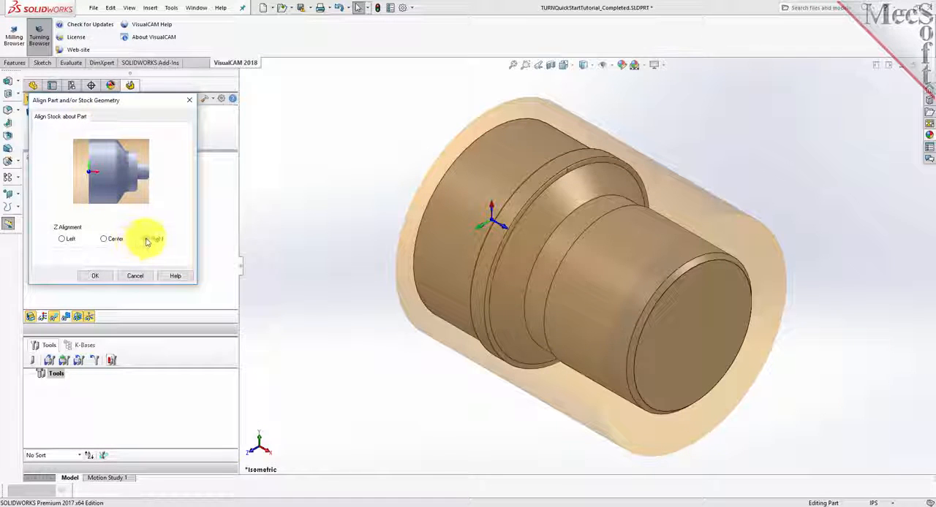
click(95, 276)
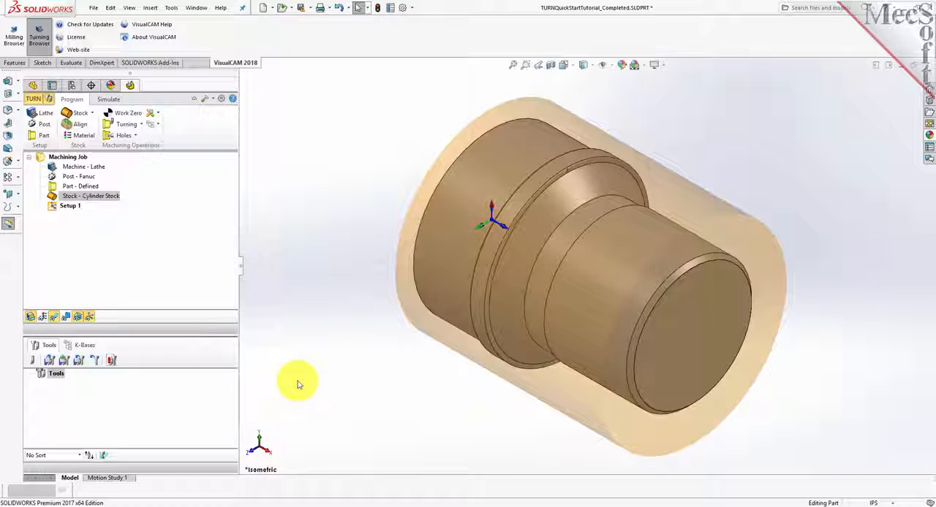
click(82, 135)
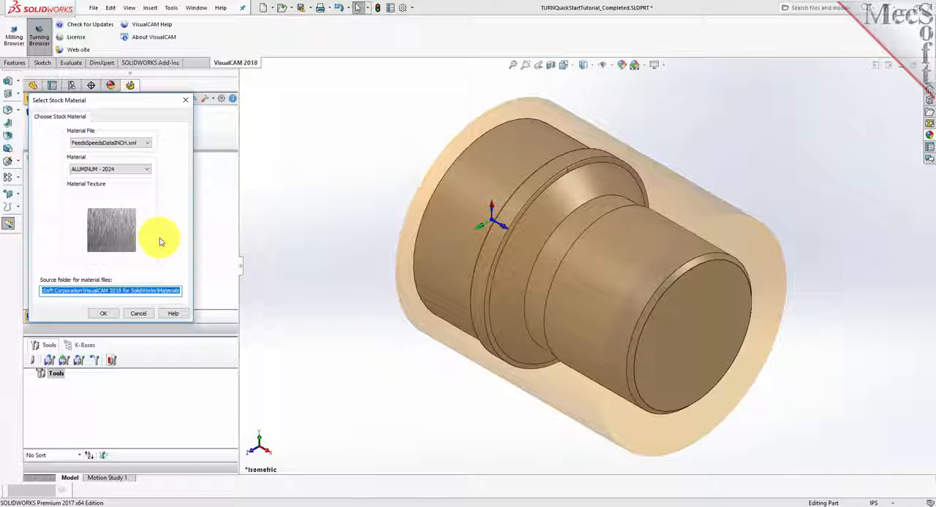
click(150, 170)
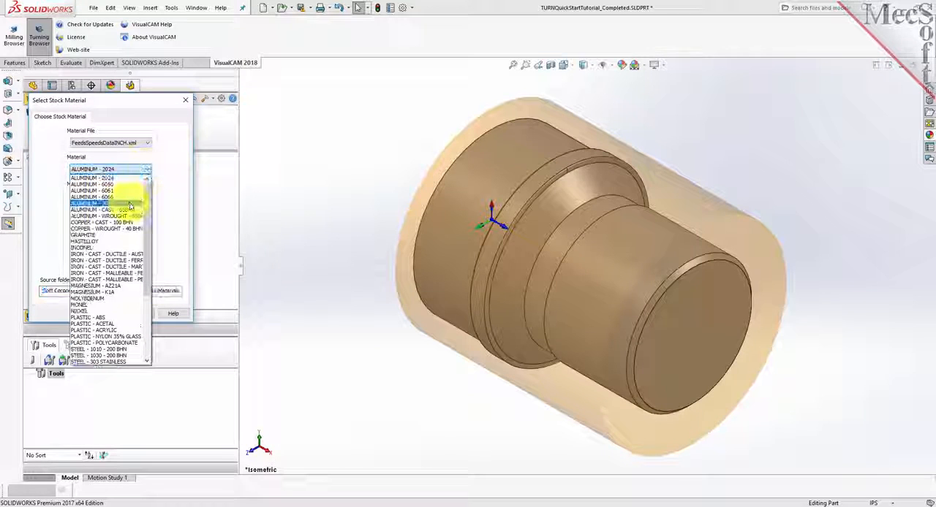
click(122, 191)
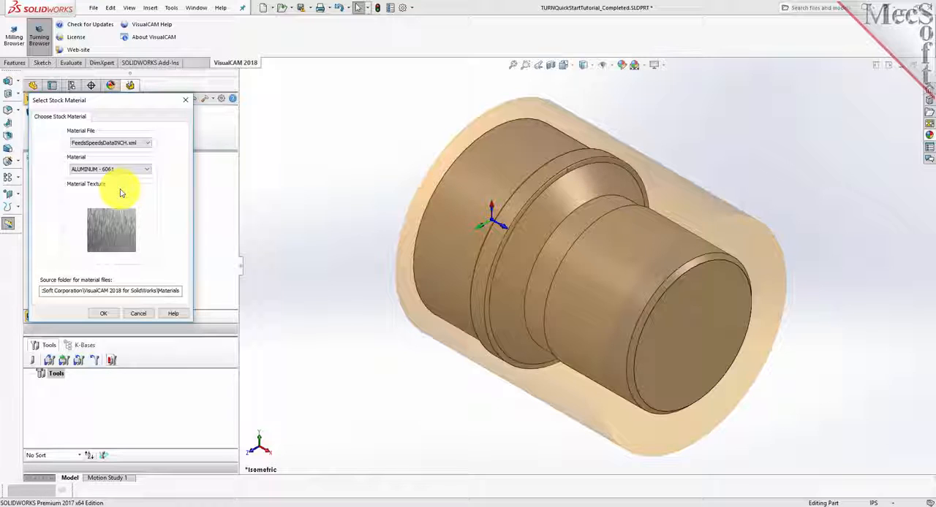
click(103, 314)
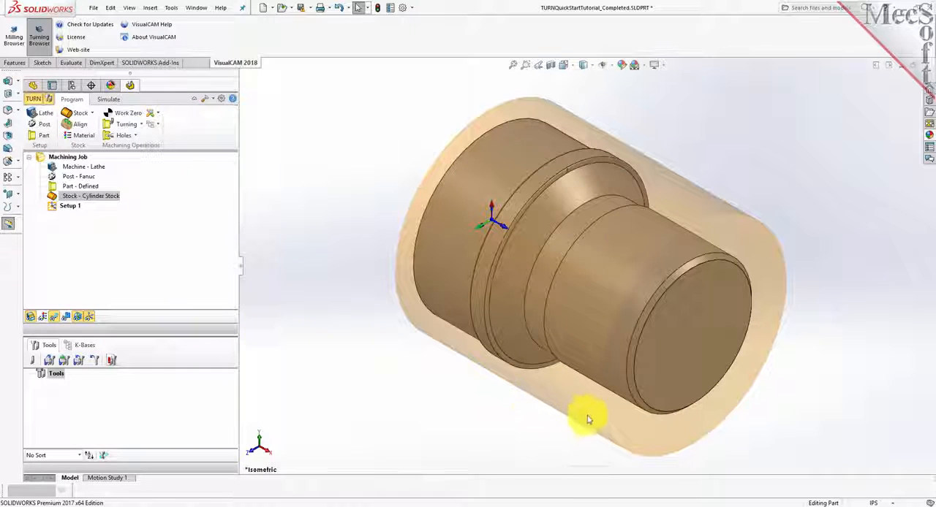
Turn on the material texture display so the stock shows its assigned aluminum material.
click(42, 318)
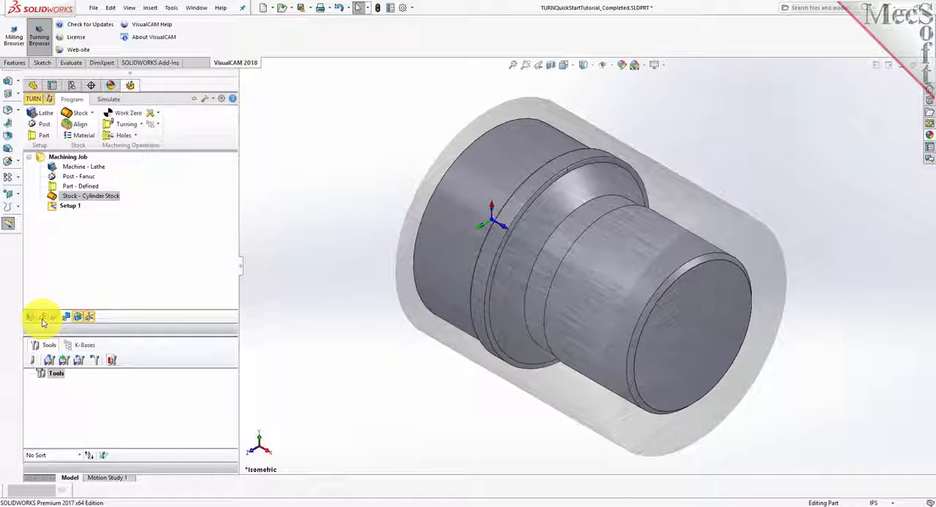
click(42, 319)
click(42, 319)
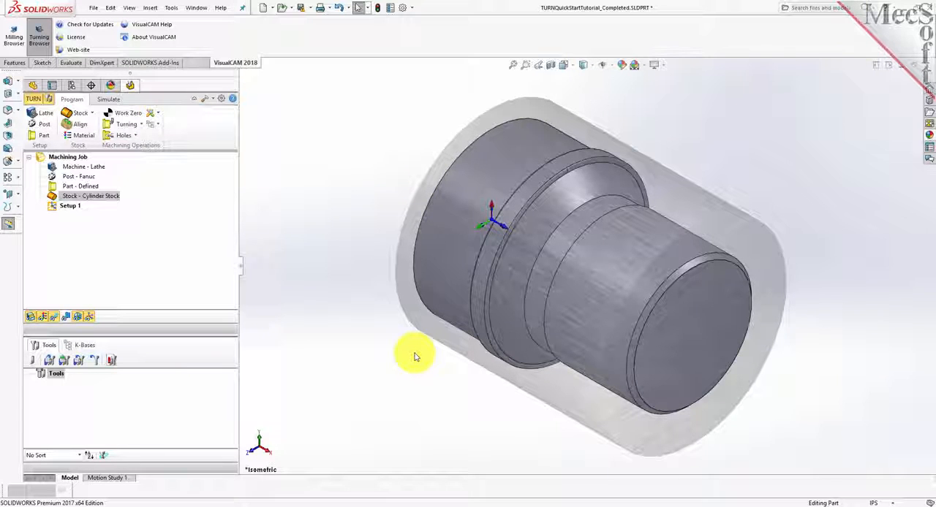
Examine the machine coordinate system of Setup 1 at the part origin, toggling its display off and on.
click(53, 209)
click(52, 210)
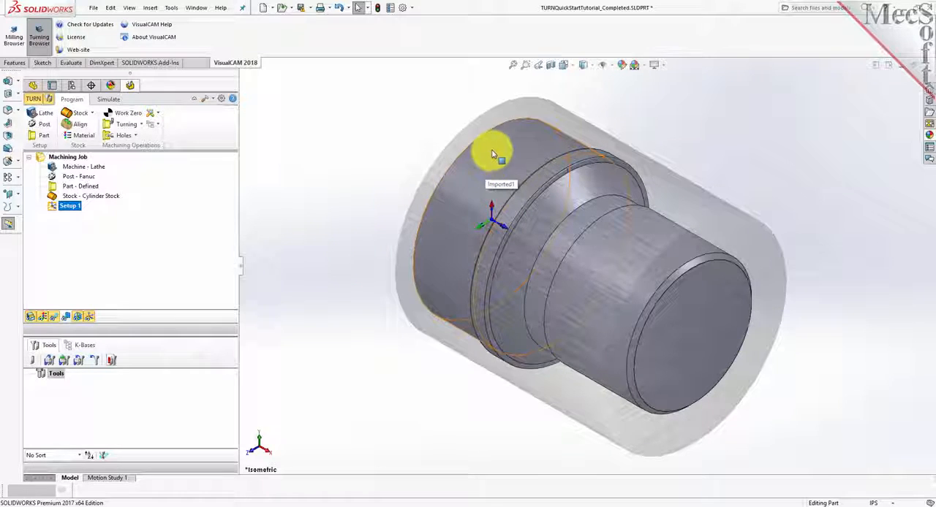
click(490, 222)
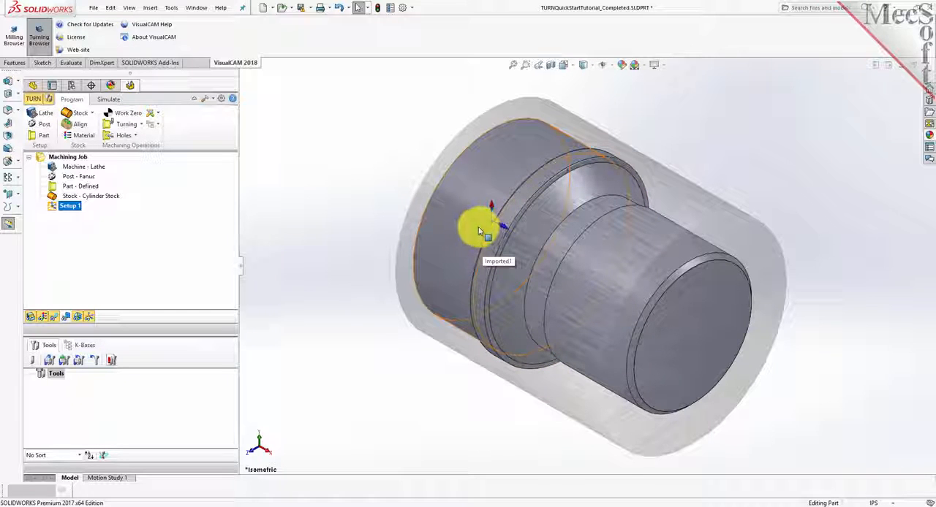
click(90, 319)
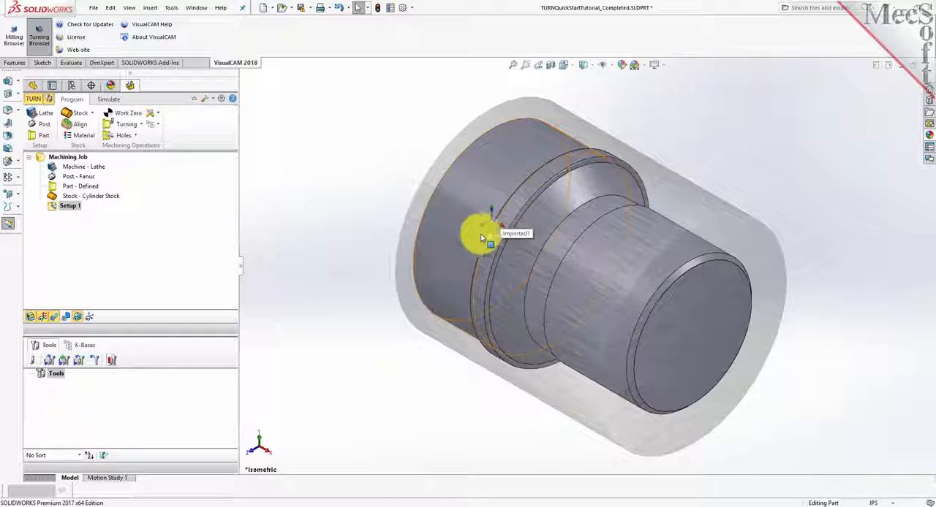
click(92, 319)
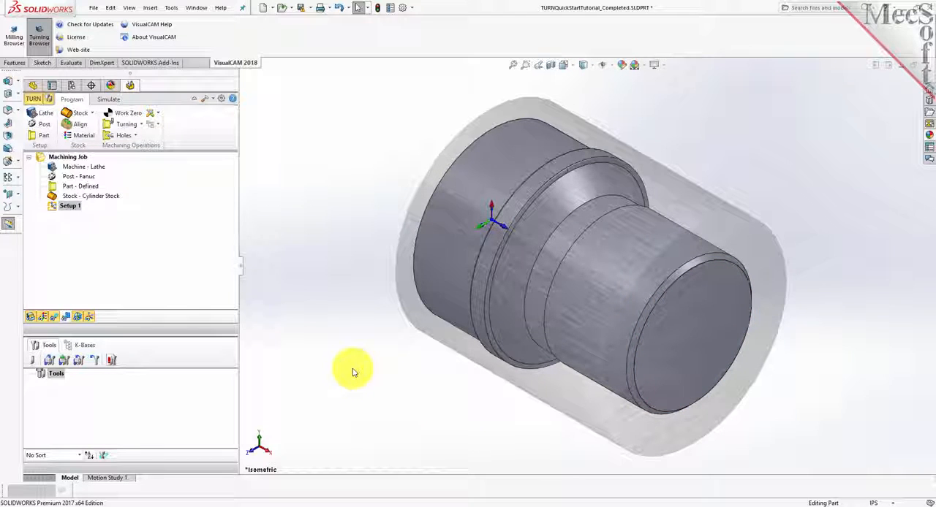
Generate a work zero set to the stock box at the Right Most zero face.
click(129, 114)
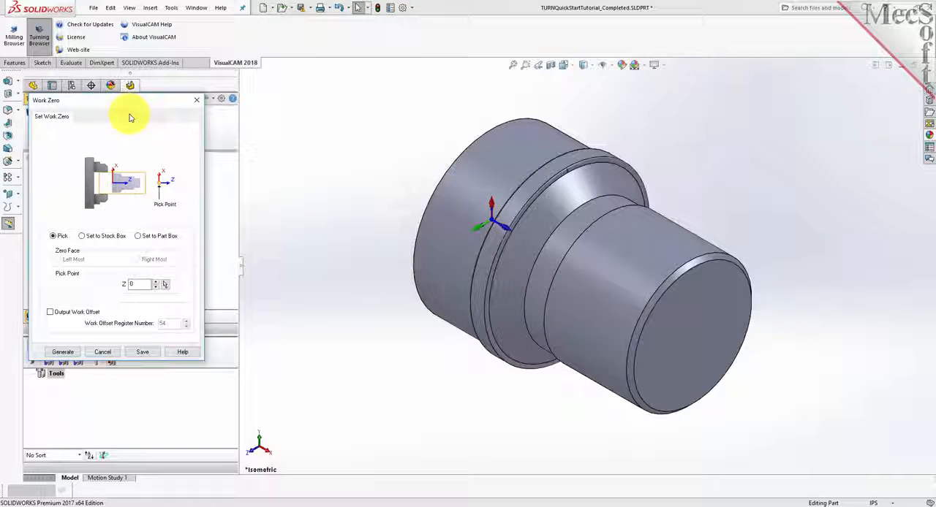
click(82, 236)
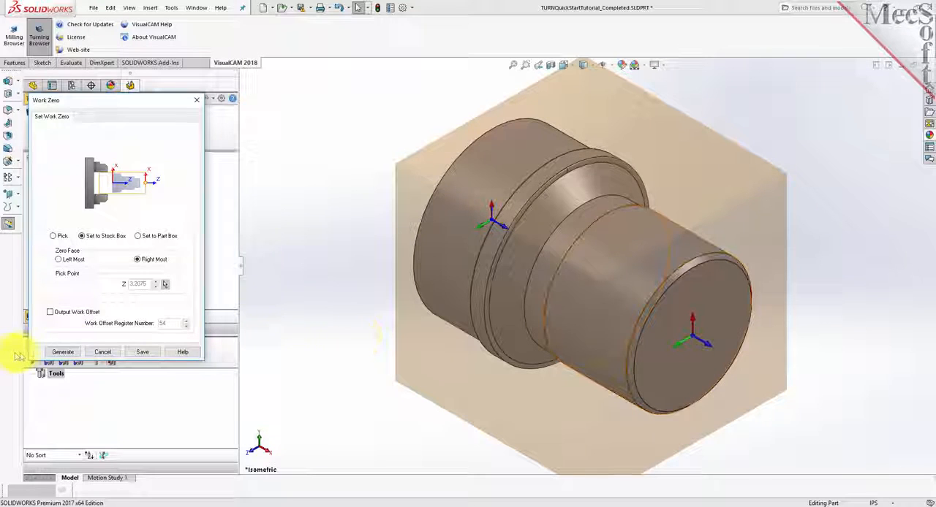
click(68, 353)
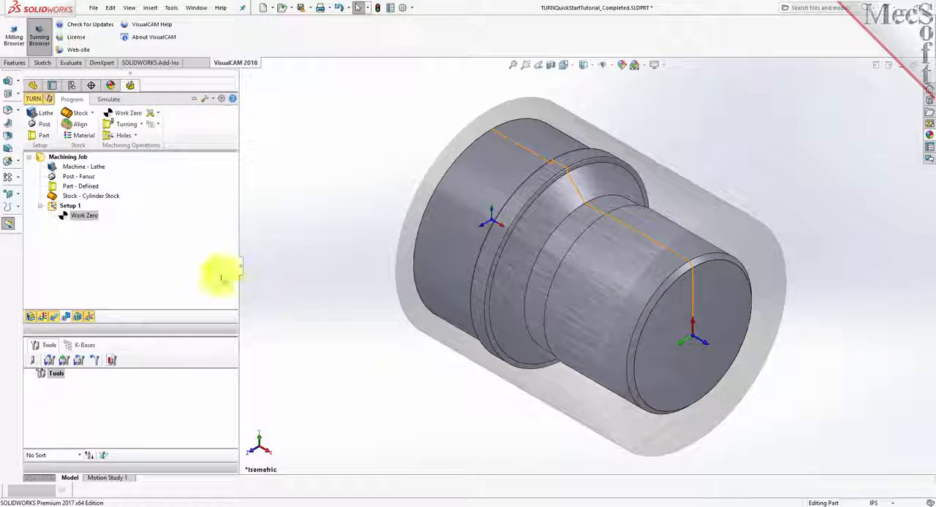
click(66, 216)
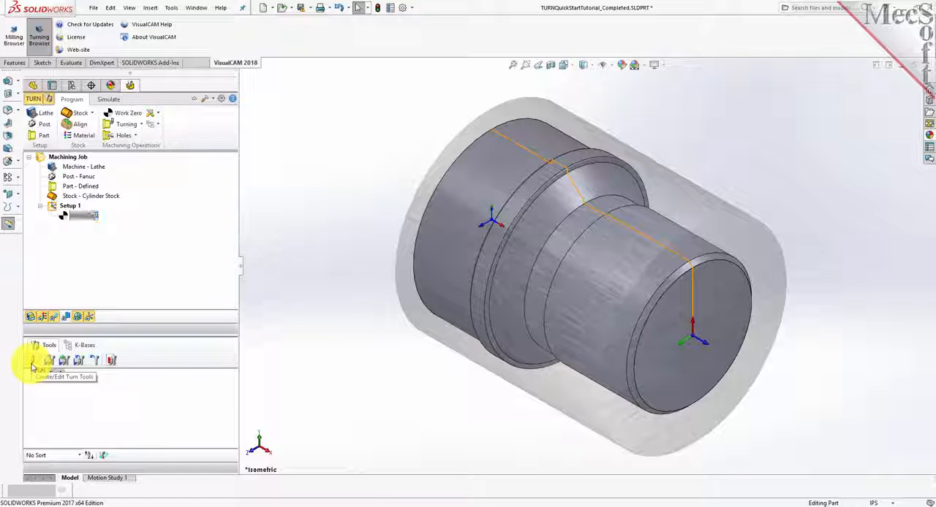
Define a diamond insert named Diamond Insert-OD with 0.5 inscribed circle radius, 0.02 tip radius, 55 tip angle, 20 relief angle and OD Forward orientation.
click(33, 363)
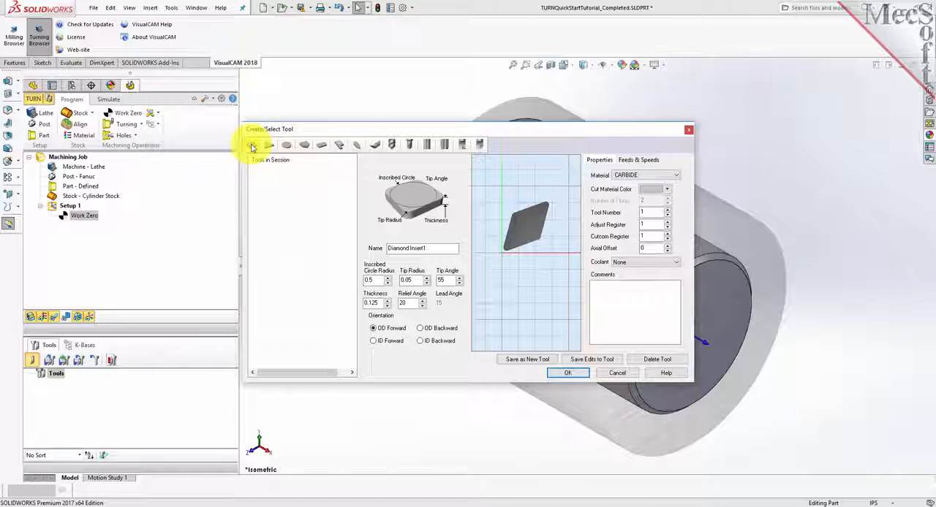
double_click(433, 247)
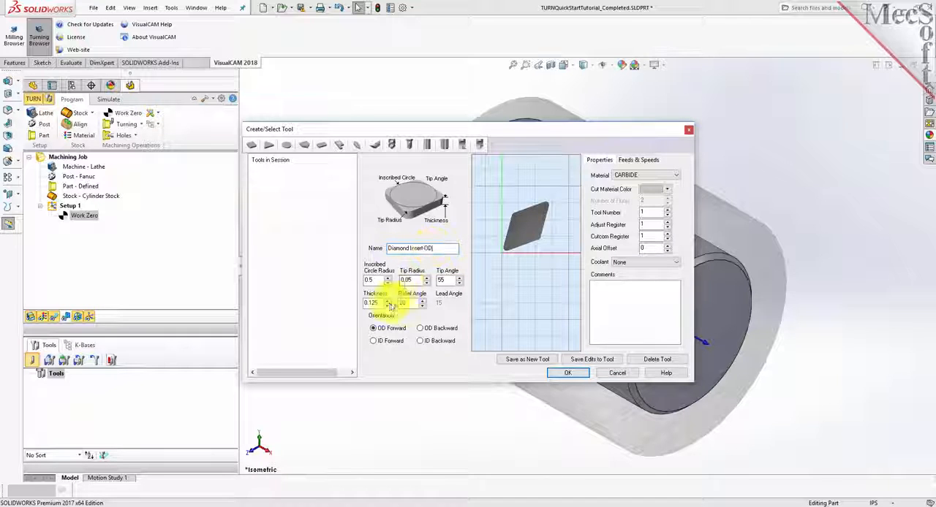
drag(376, 281, 359, 283)
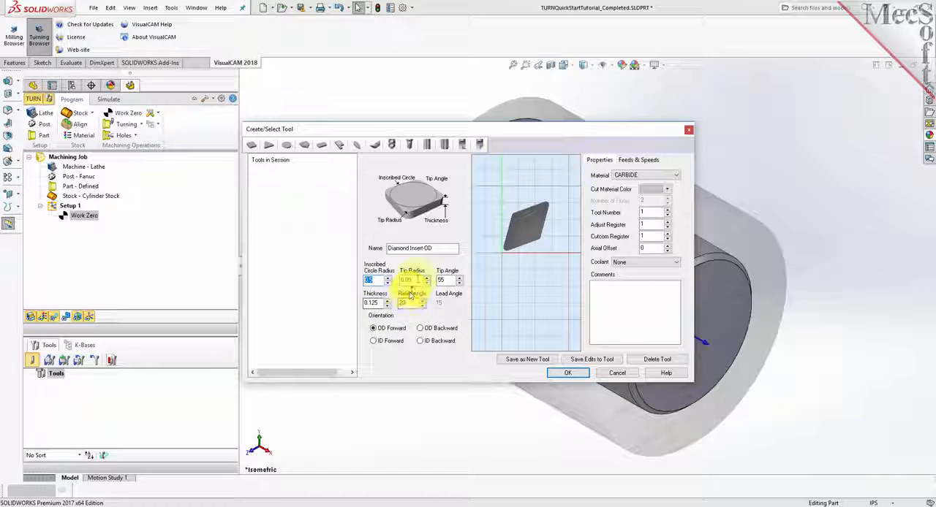
drag(416, 279, 366, 279)
text(0.0)
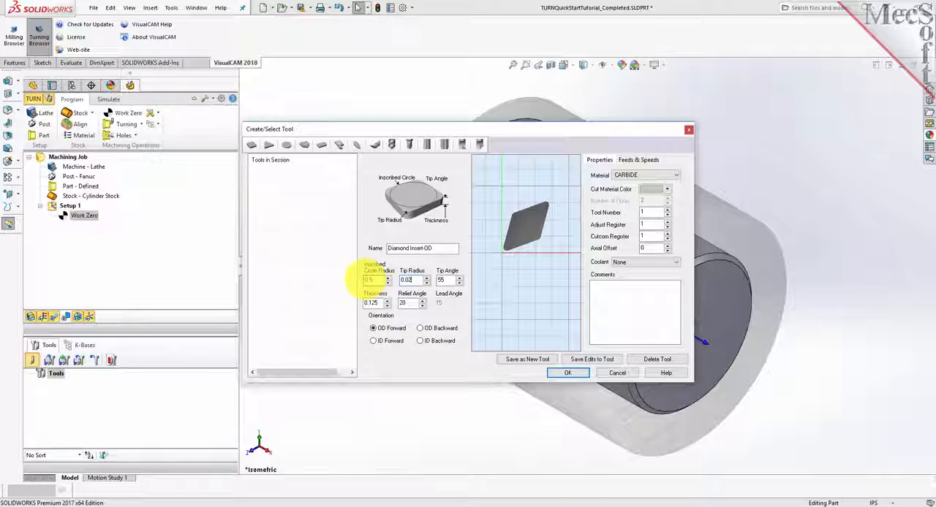
click(450, 281)
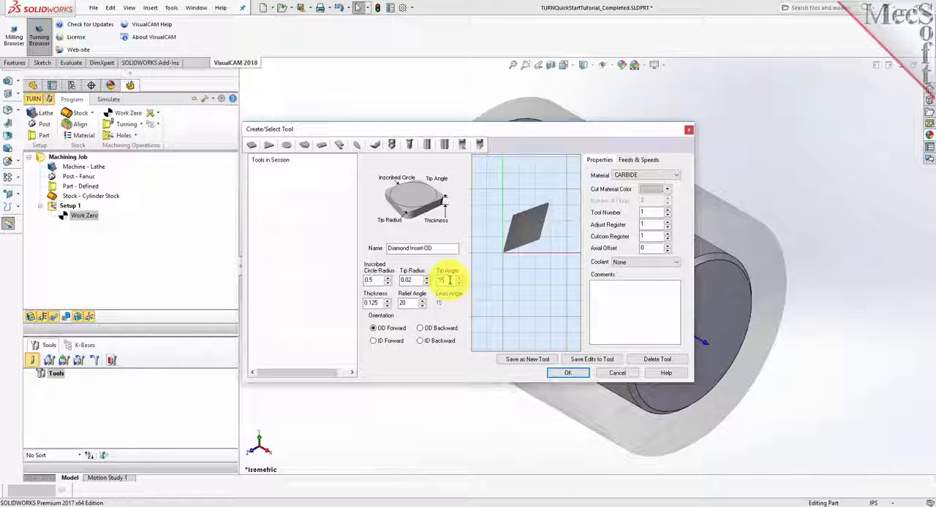
drag(451, 281, 429, 281)
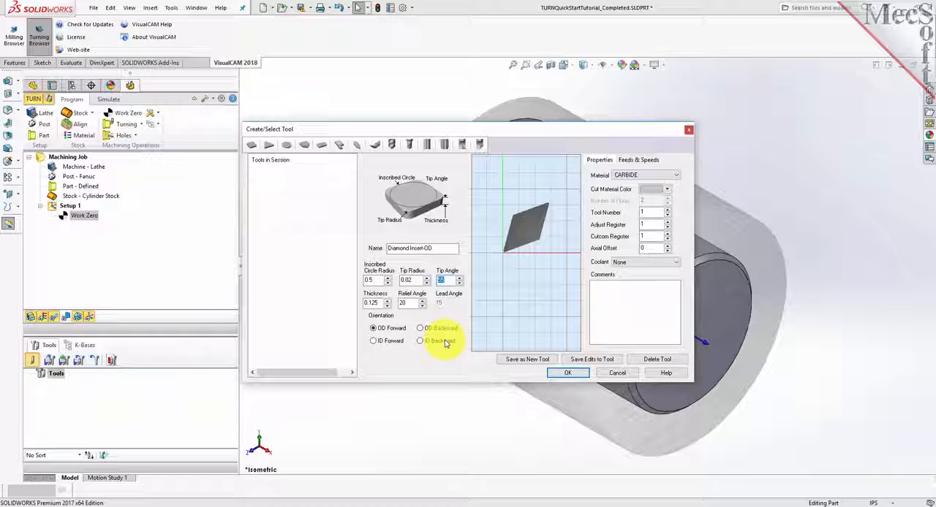
key(Tab)
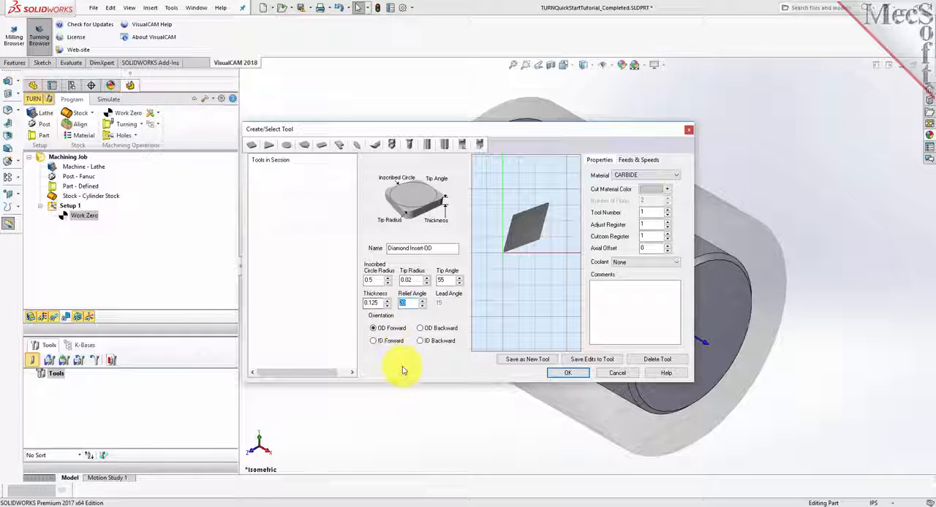
click(374, 330)
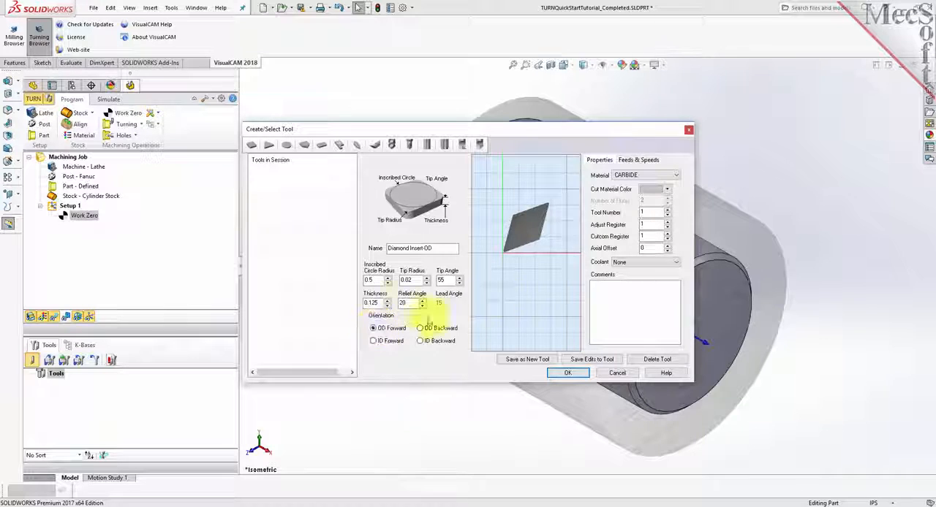
Set the insert's spindle speed to 300 RPM and maximum speed to 350 RPM.
click(631, 161)
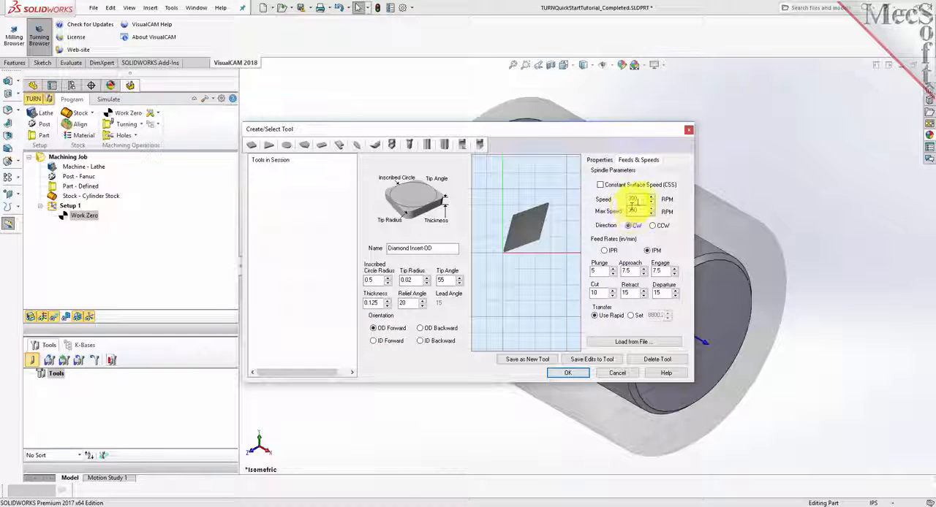
drag(641, 199, 603, 199)
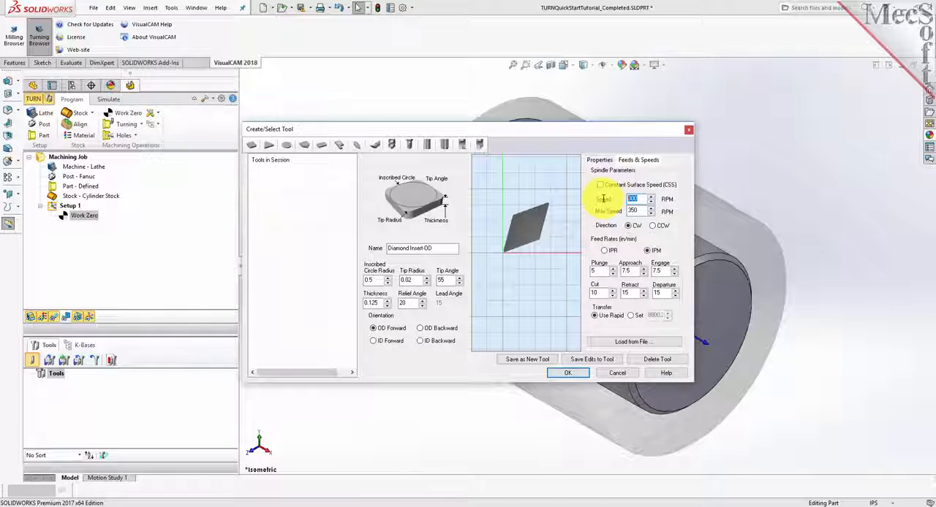
drag(641, 211, 624, 210)
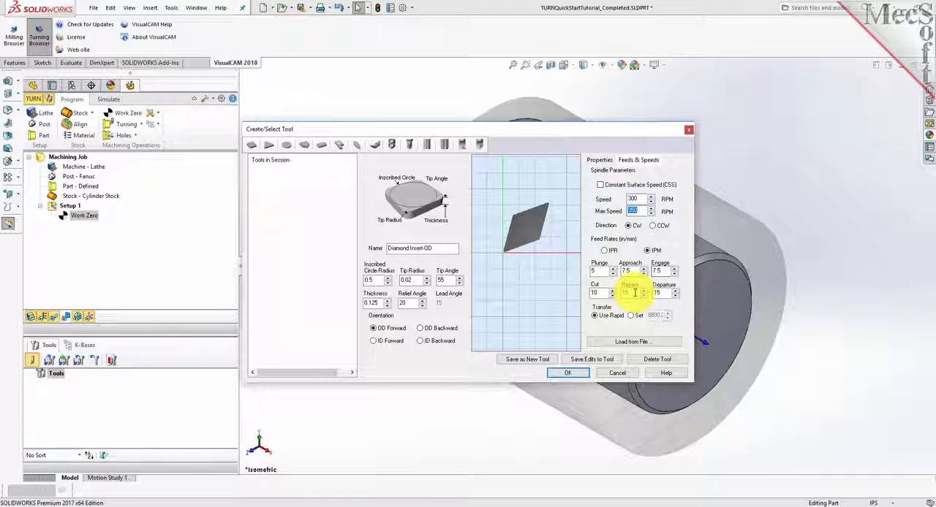
Set the insert's feed rates in IPM: plunge 5, approach 7.5, engage 7.5, cut 10, retract 15 and departure 15.
click(647, 252)
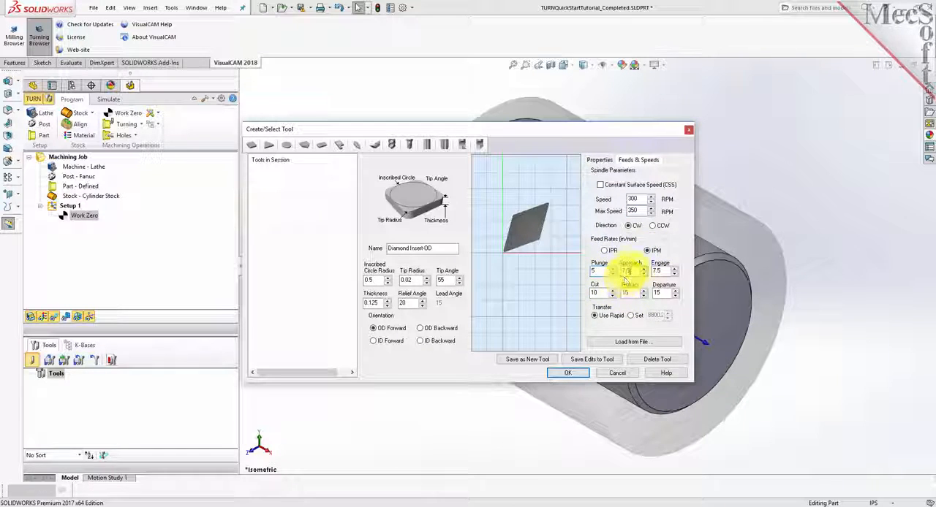
drag(631, 271, 612, 272)
text(7.5)
drag(664, 271, 649, 272)
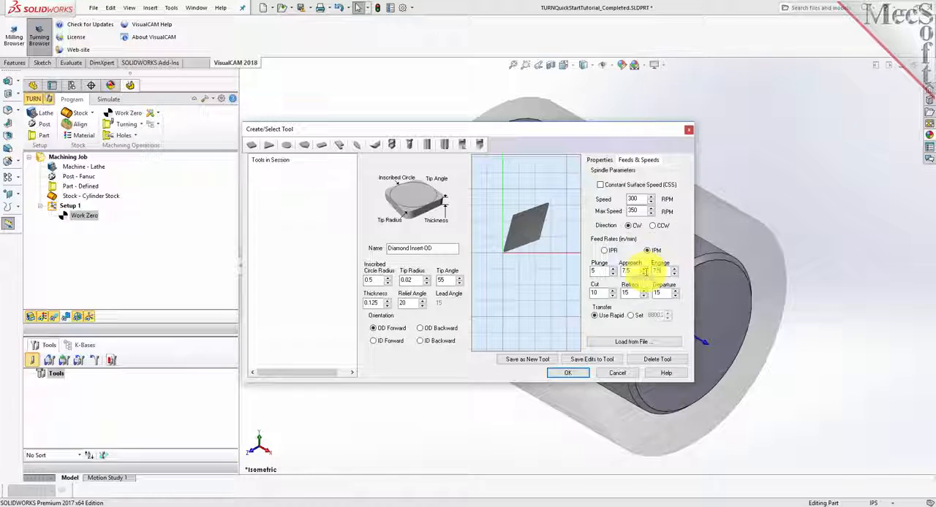
mouse_move(606, 293)
mouse_down()
mouse_move(572, 293)
mouse_move(614, 294)
mouse_up()
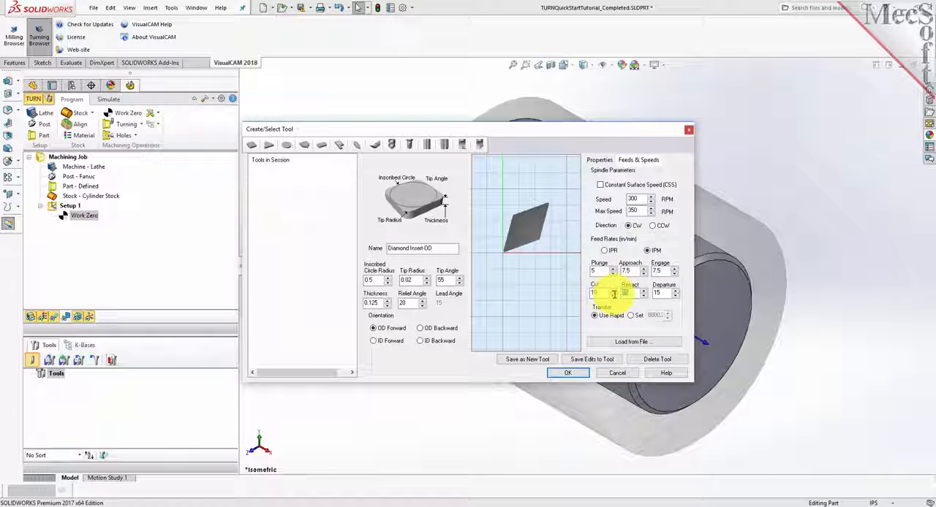
click(666, 292)
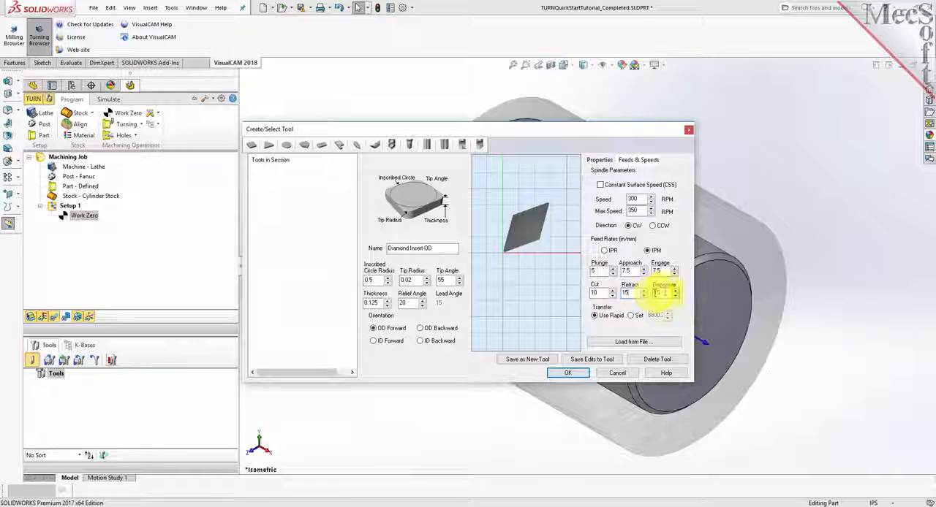
drag(661, 293, 654, 293)
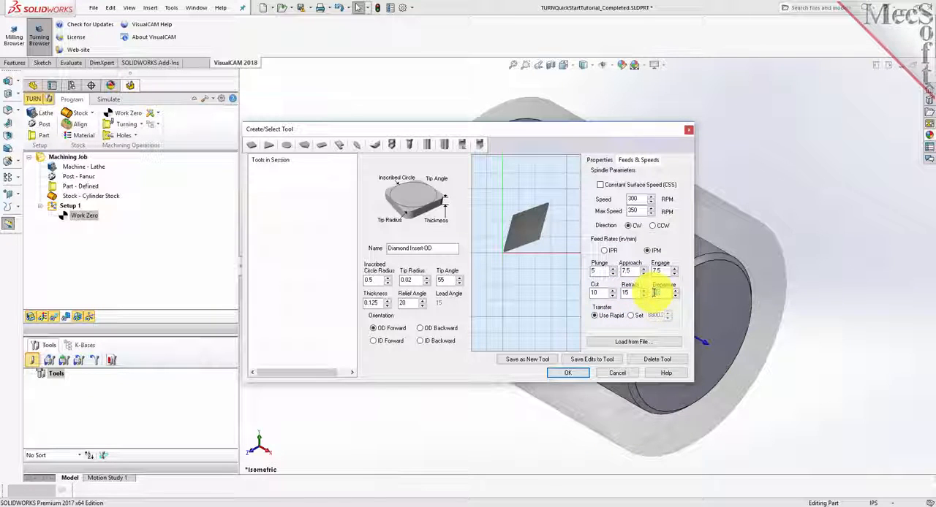
text(15)
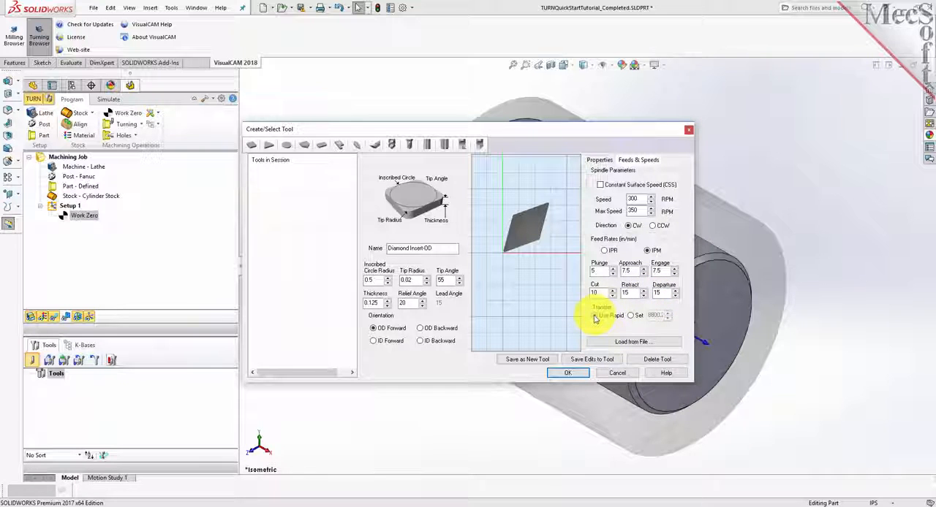
Save the Diamond Insert-OD definition as a new tool in the session.
click(536, 360)
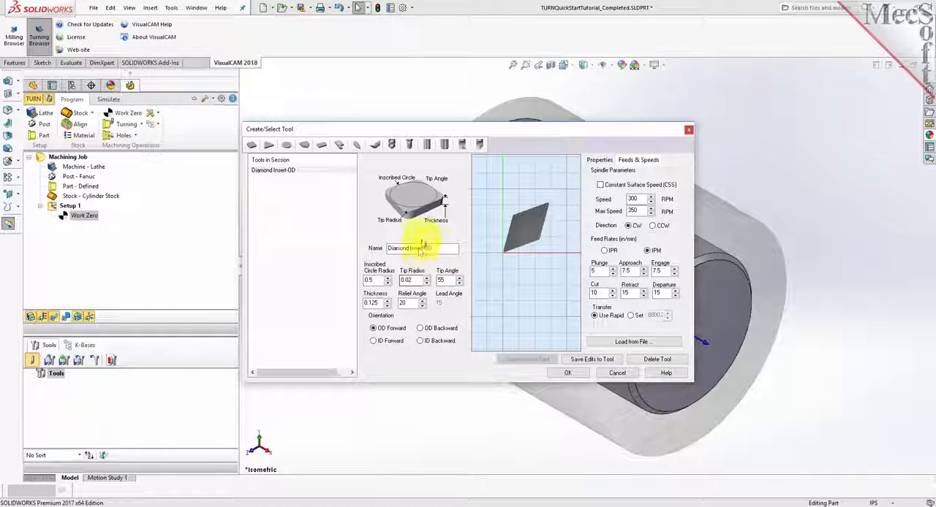
drag(439, 249, 366, 253)
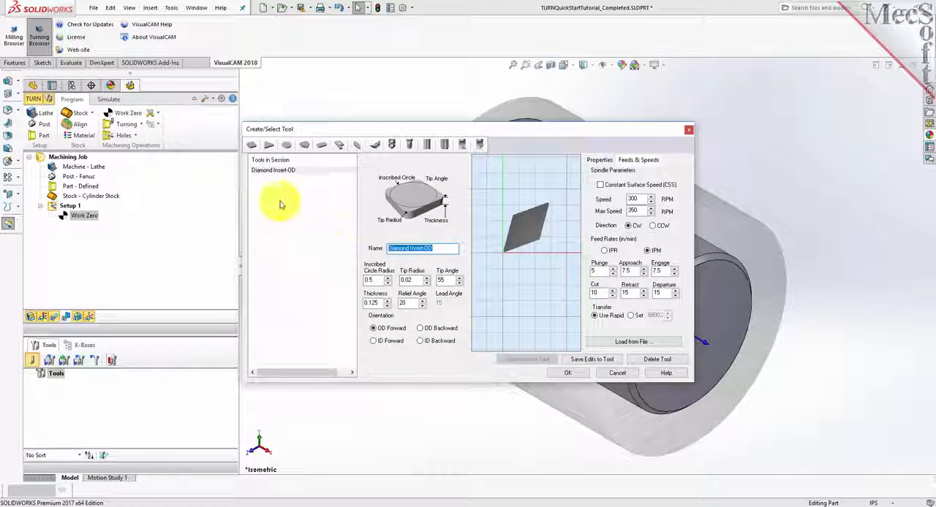
click(273, 172)
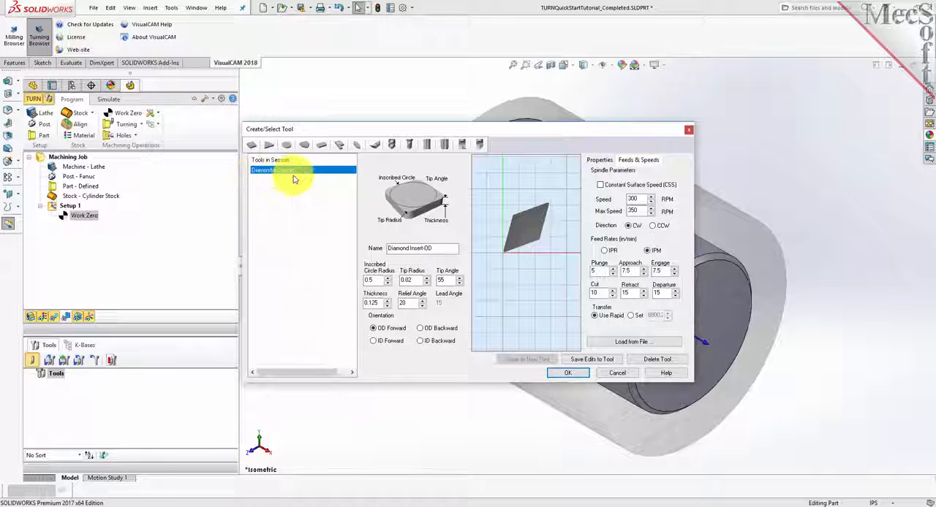
click(565, 373)
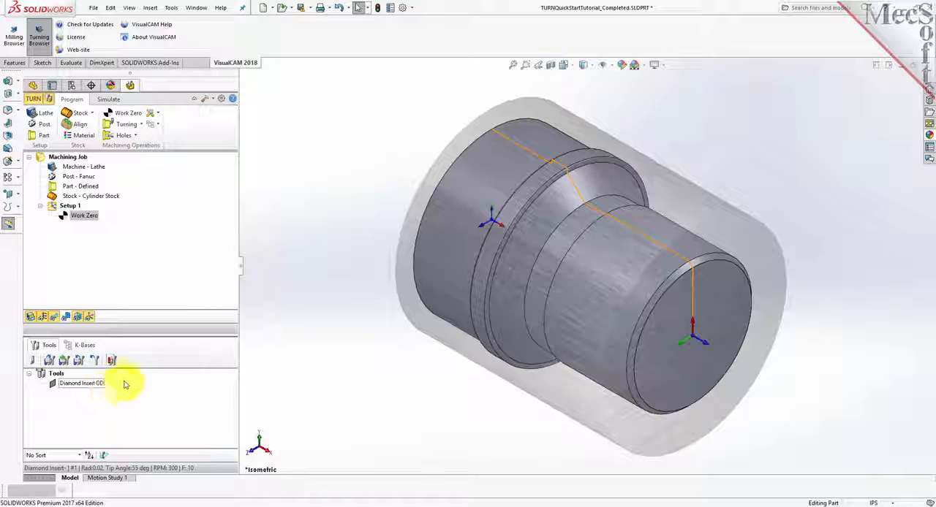
Create a Turn Roughing operation using Diamond Insert-OD, with automatic clearance and cut transfer through the Clearance Plane.
click(142, 127)
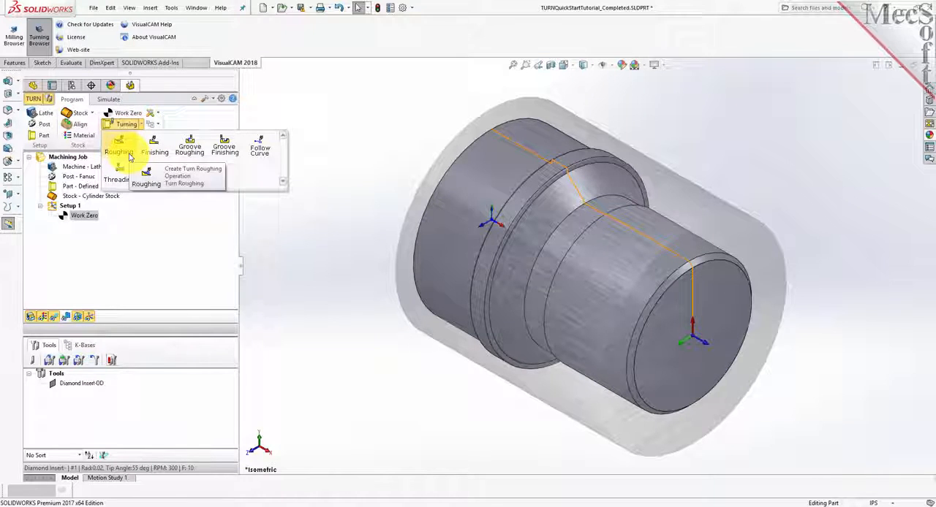
click(130, 155)
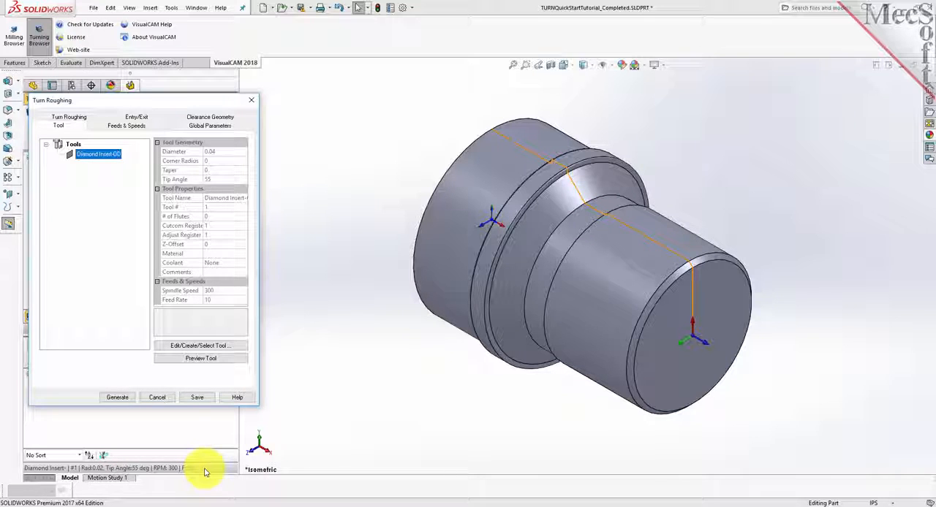
click(126, 126)
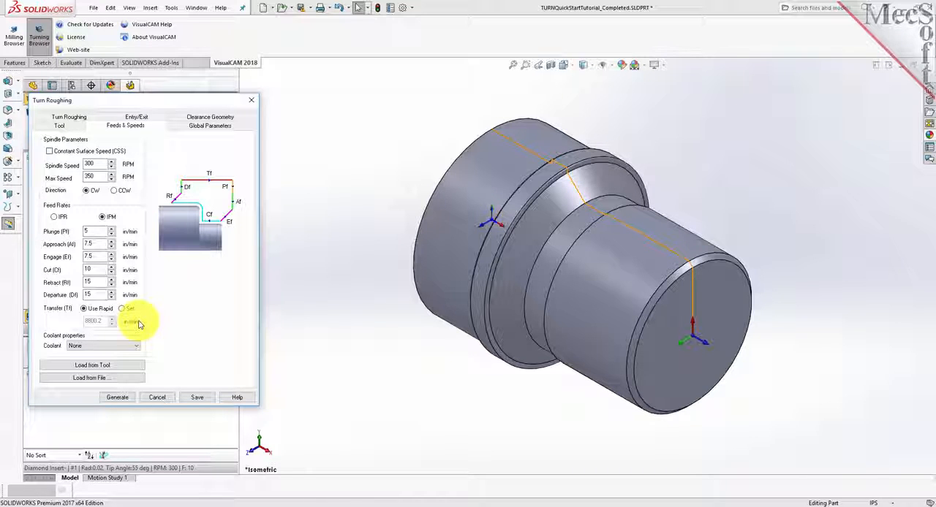
click(193, 119)
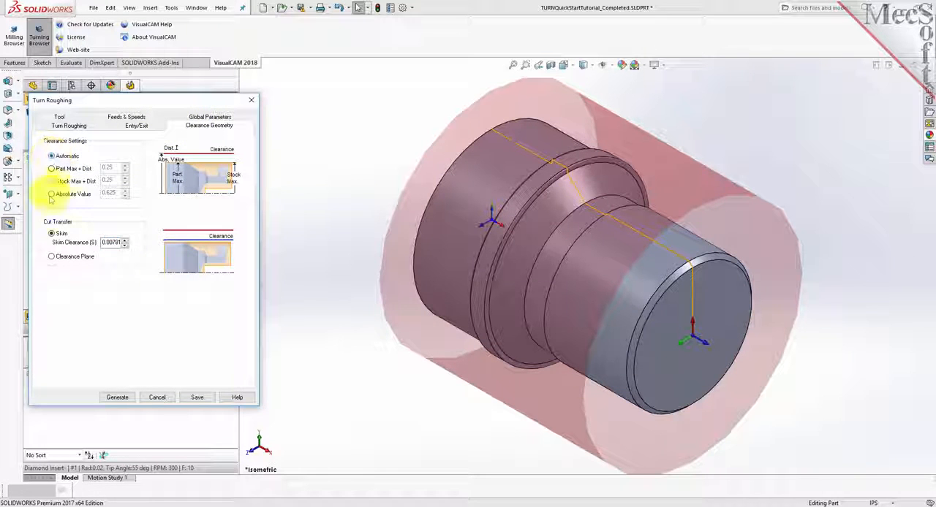
click(52, 260)
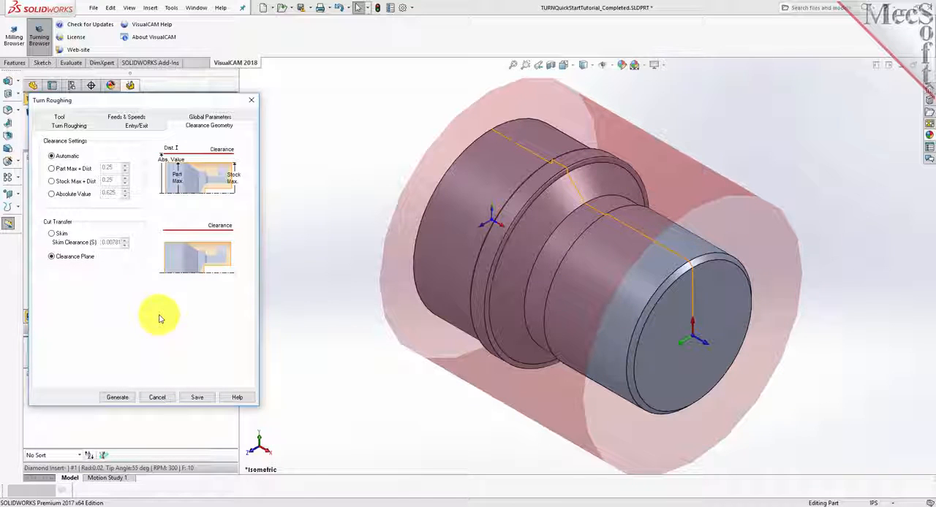
Use the Outer Diameter approach type for the roughing operation, with a stock allowance of 0.01.
click(196, 119)
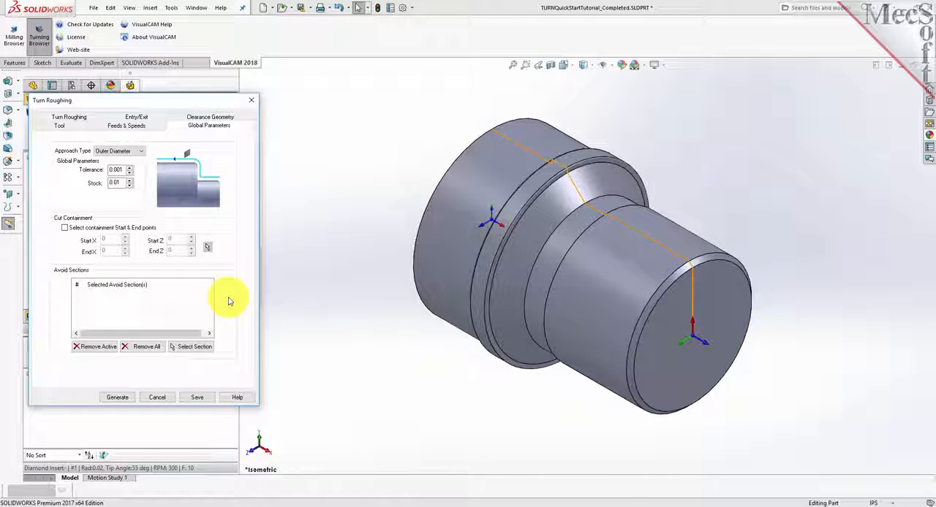
click(141, 151)
click(133, 160)
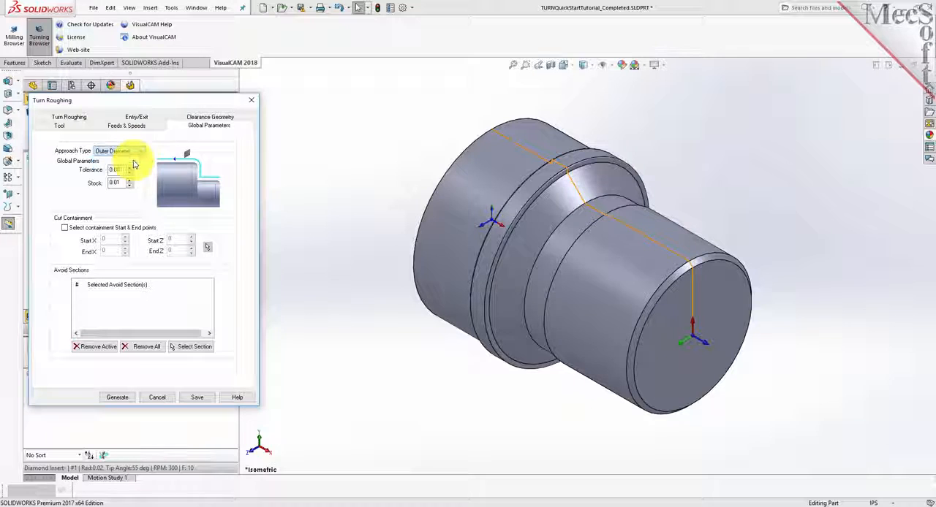
drag(122, 183, 95, 182)
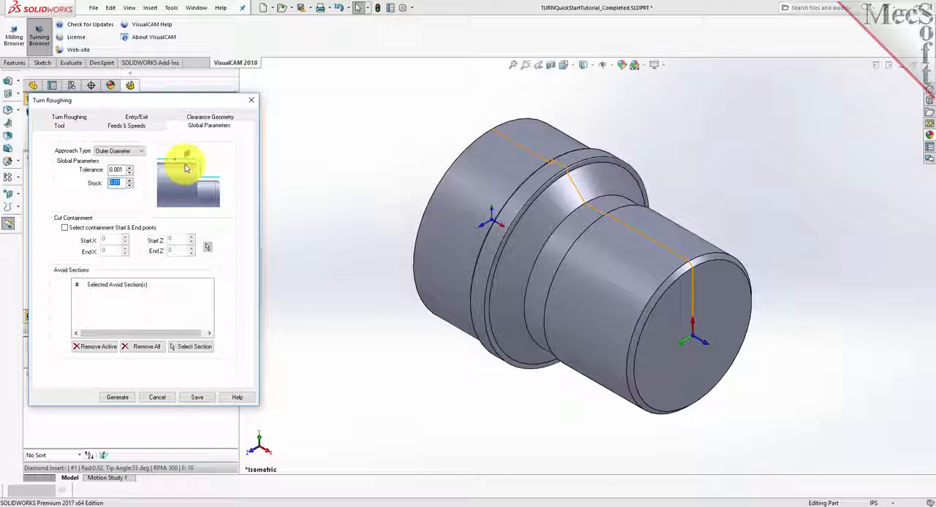
Set the roughing cut pattern to Linear Cuts in the positive direction, without a final cleanup pass.
click(77, 118)
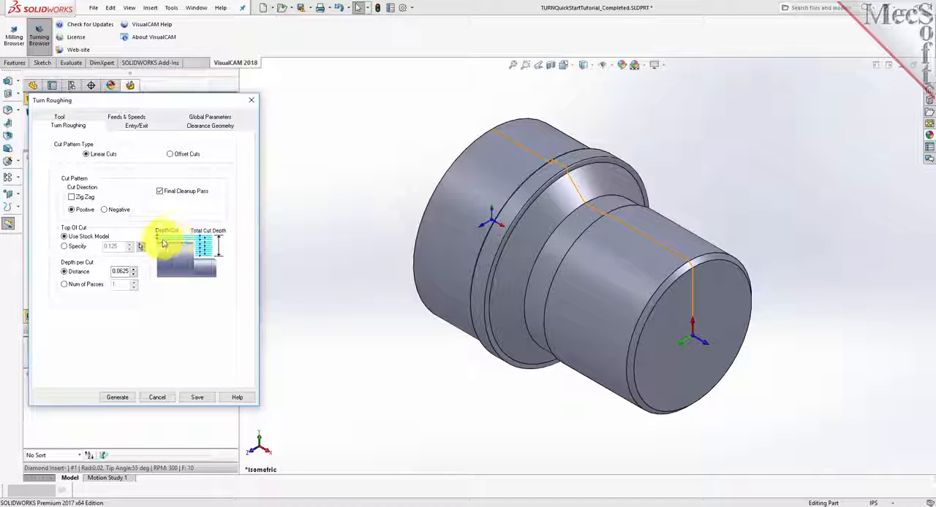
click(169, 154)
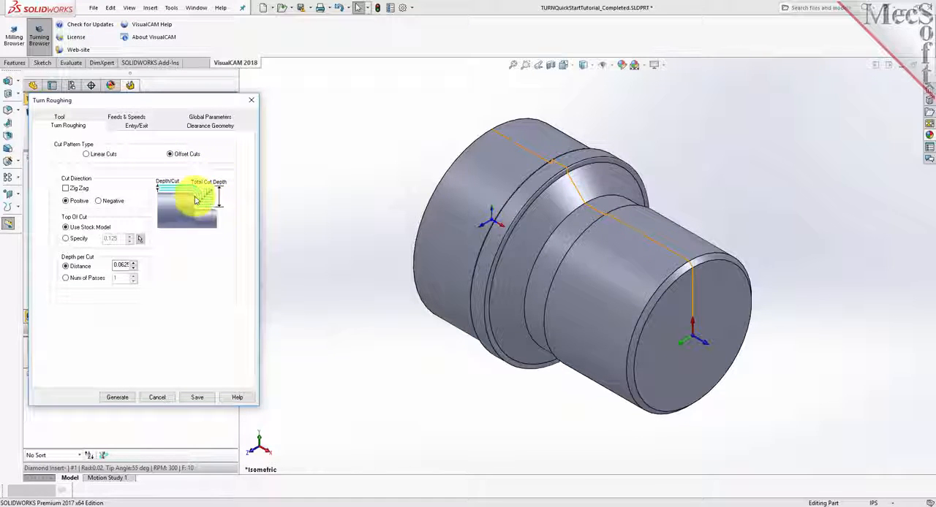
click(91, 157)
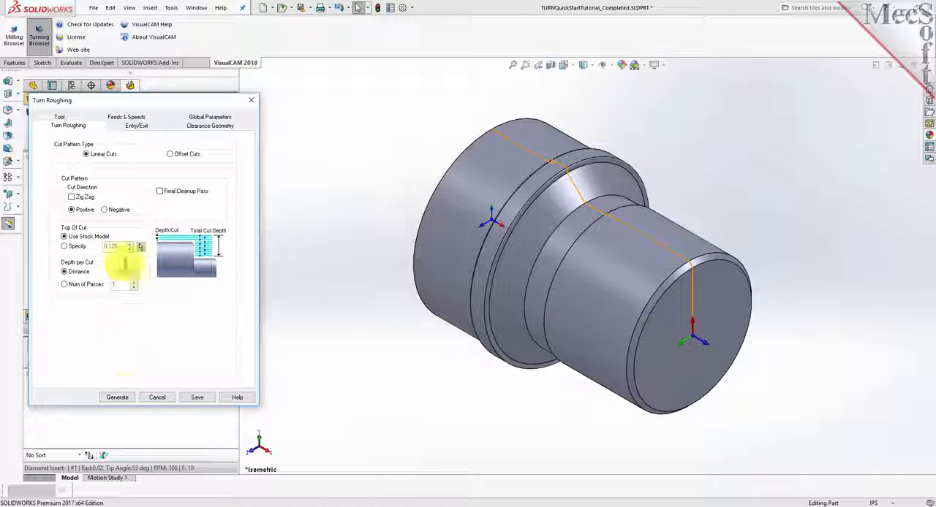
Set the approach, engage and retract lengths to 0.025 and generate the roughing toolpath.
click(134, 127)
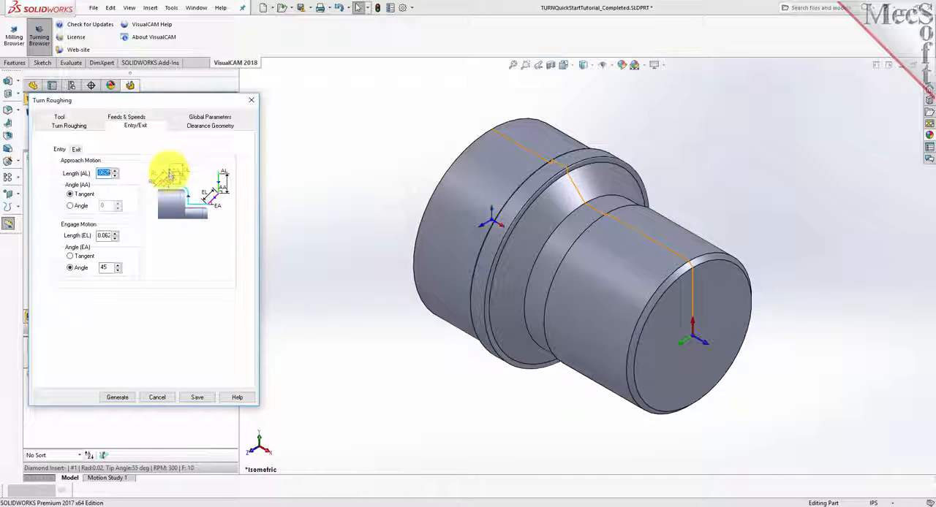
click(60, 151)
double_click(105, 175)
text(0.025)
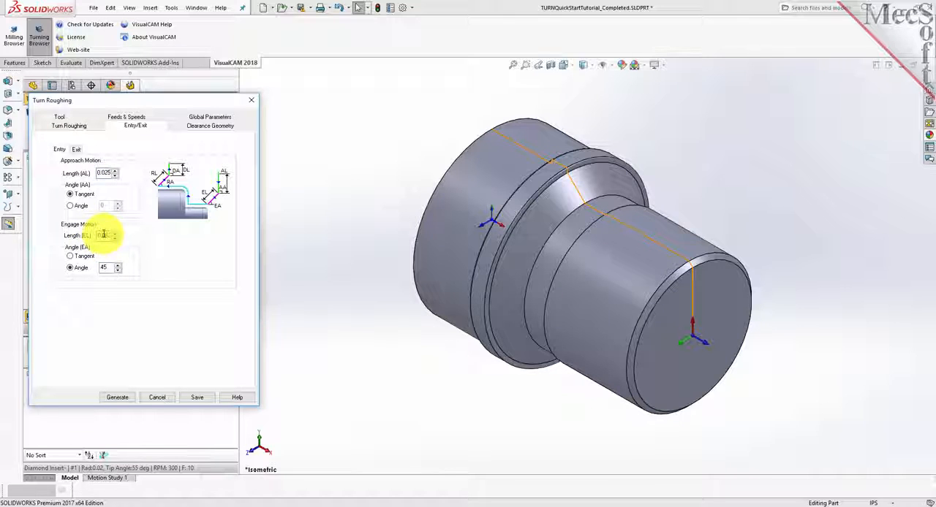
text(0)
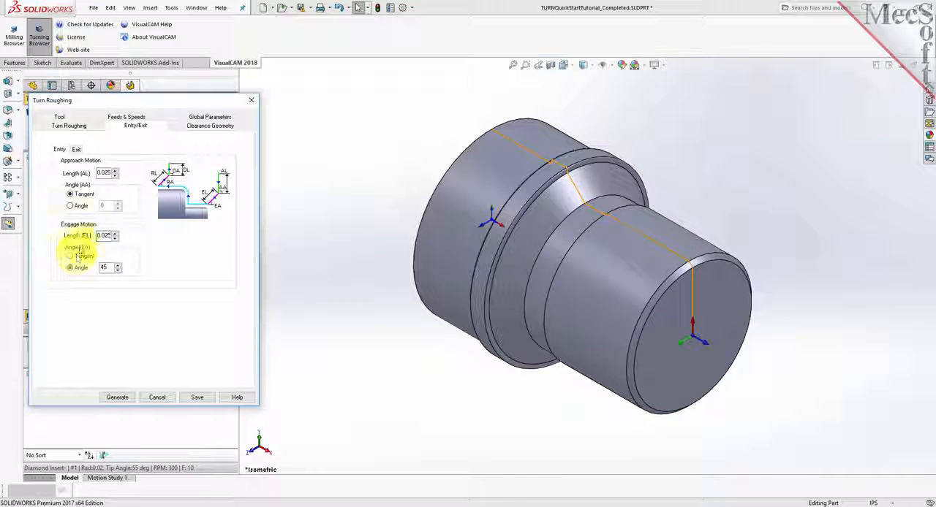
click(75, 150)
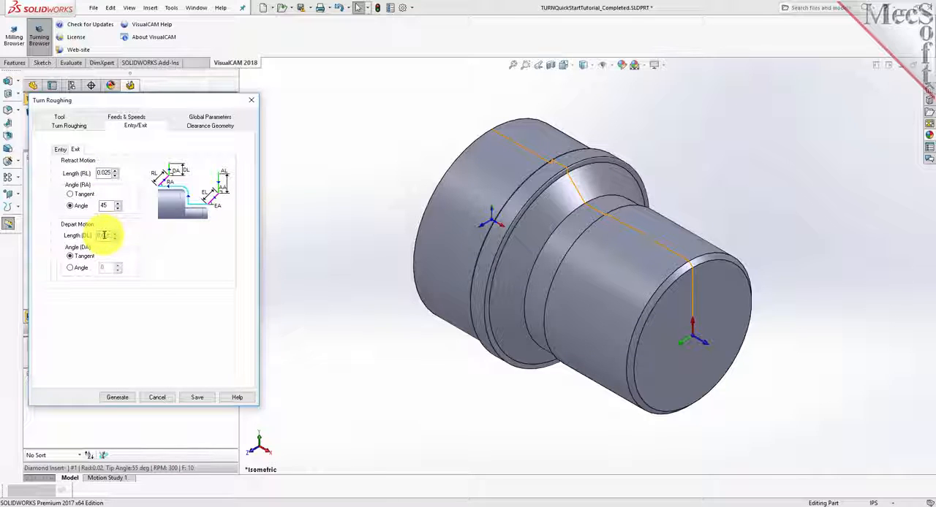
click(123, 399)
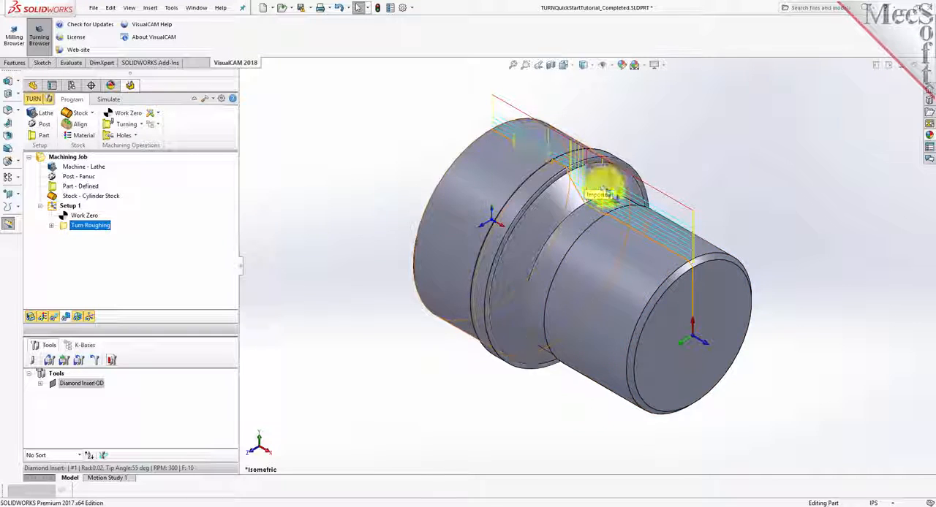
click(59, 322)
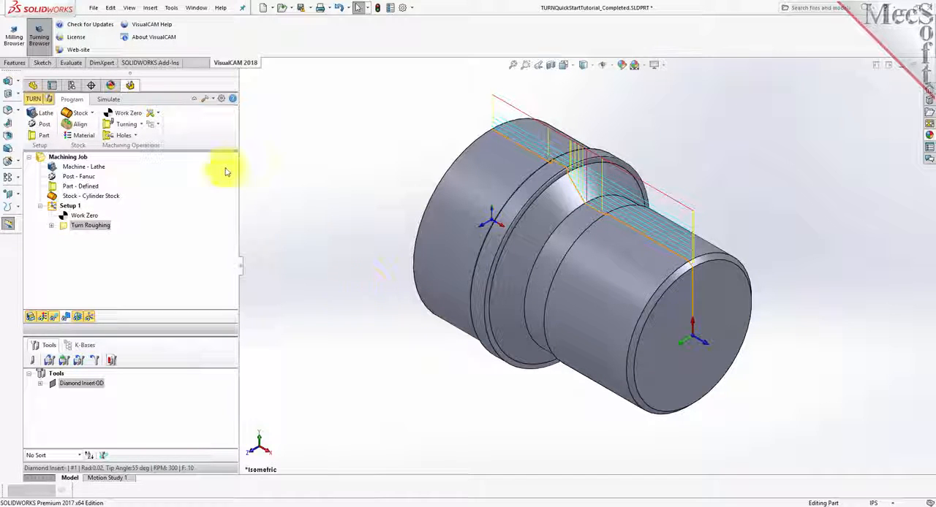
Configure the simulation preferences to the 3 Quarter display mode and Fine accuracy.
click(108, 100)
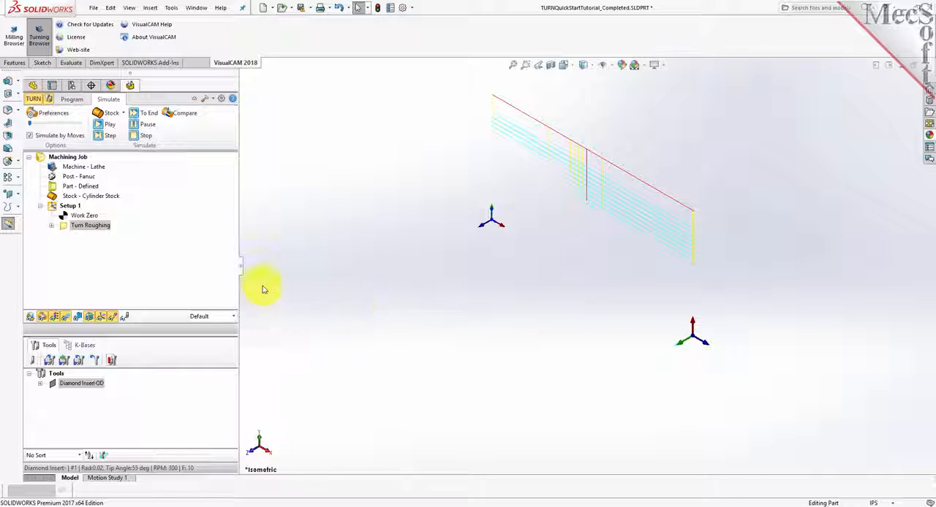
click(59, 114)
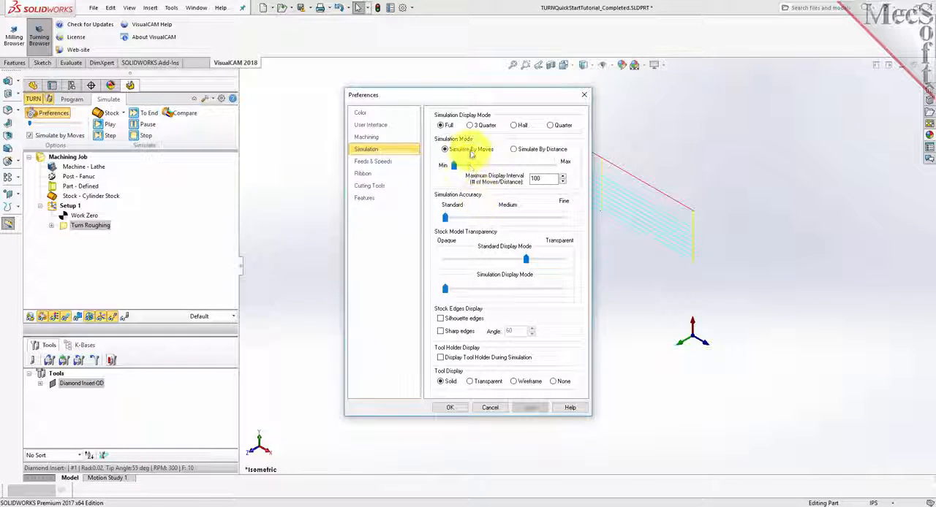
click(471, 126)
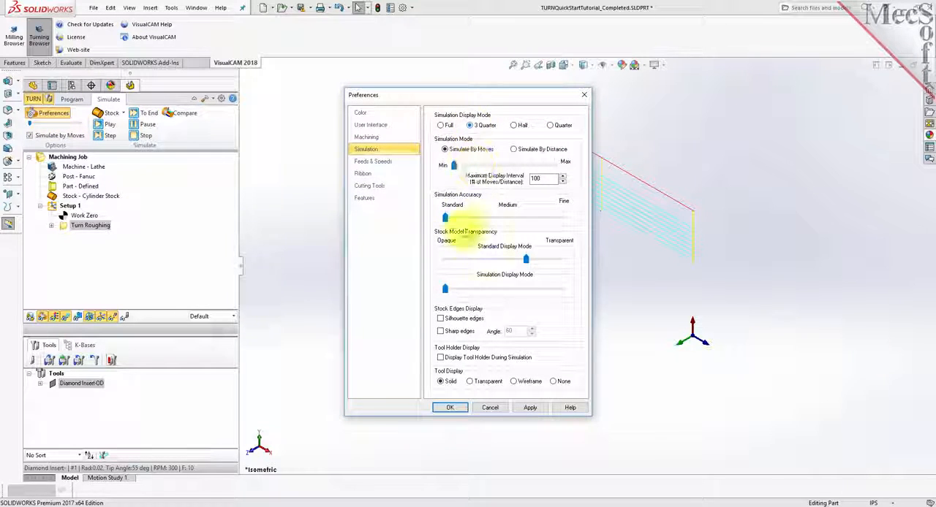
drag(446, 220, 562, 218)
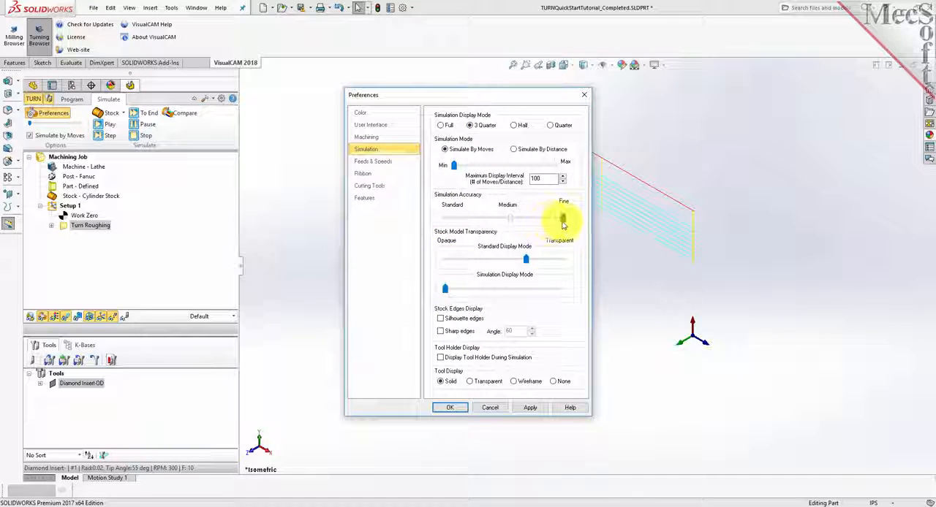
click(450, 407)
Simulate the Turn Roughing toolpath on the cylinder stock with Simulate by Moves turned off.
click(544, 284)
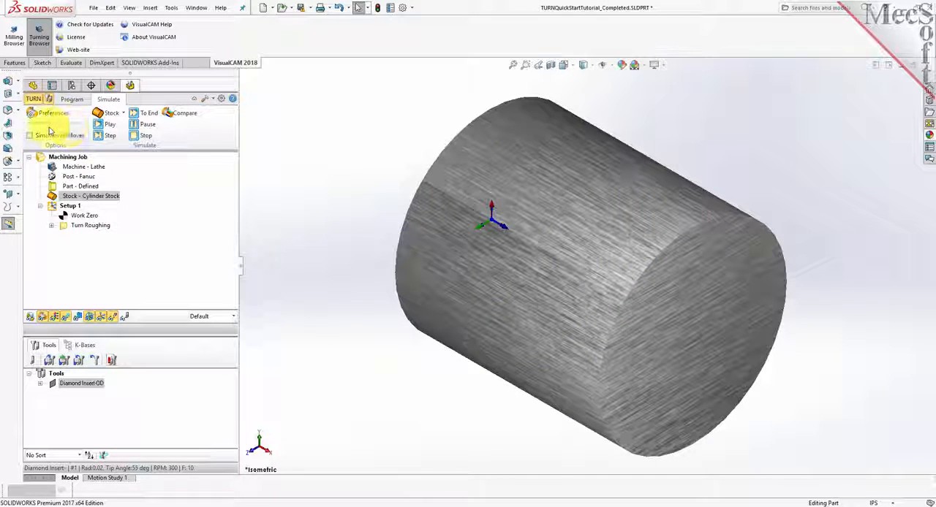
click(58, 226)
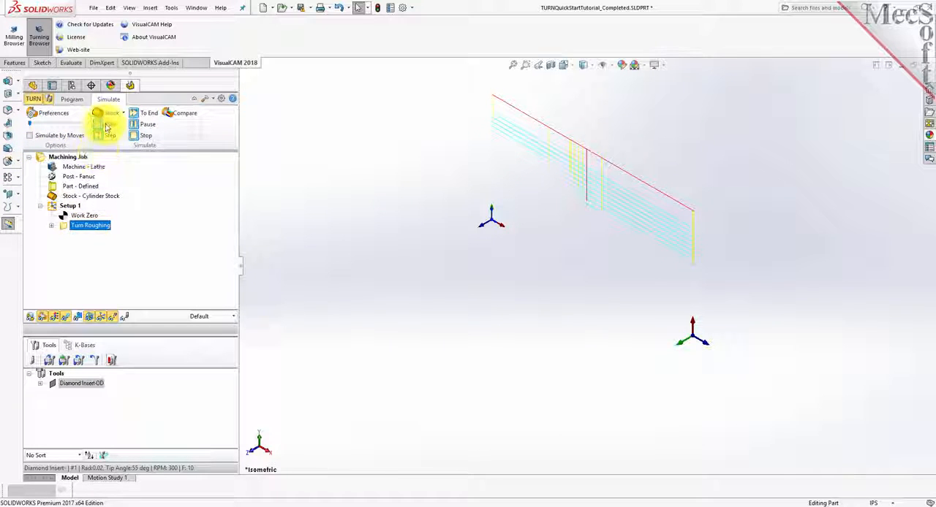
click(106, 125)
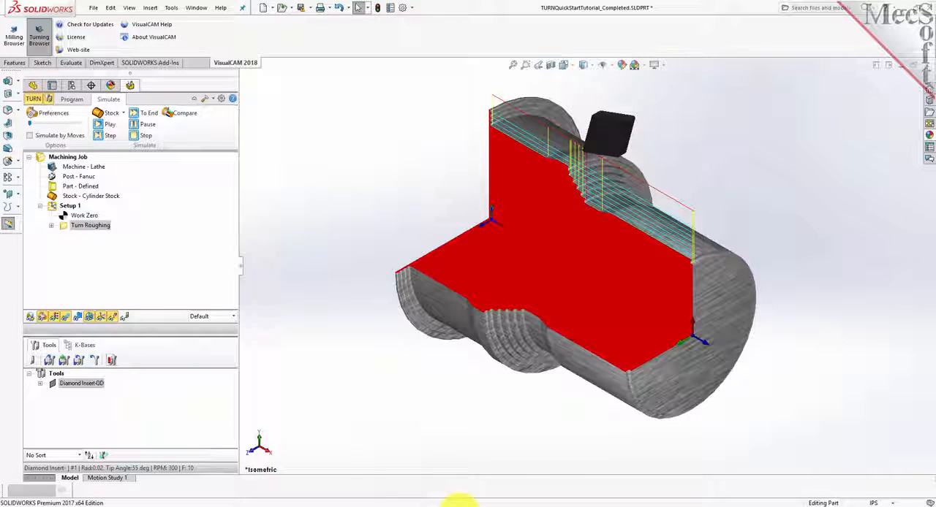
mouse_move(812, 290)
middle_down()
mouse_move(779, 285)
mouse_move(715, 300)
mouse_move(817, 278)
middle_up()
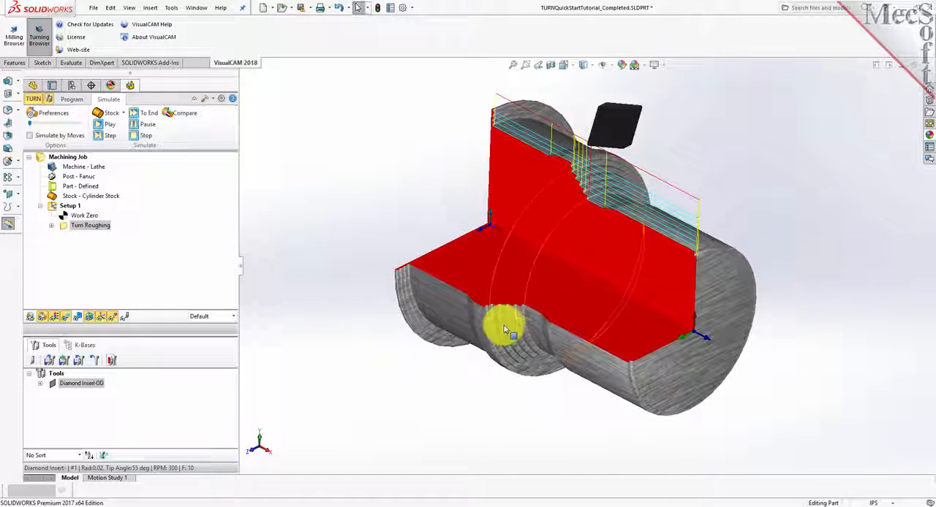
Toggle the stock's material texture off and on, and examine the roughed cutaway up close.
click(58, 320)
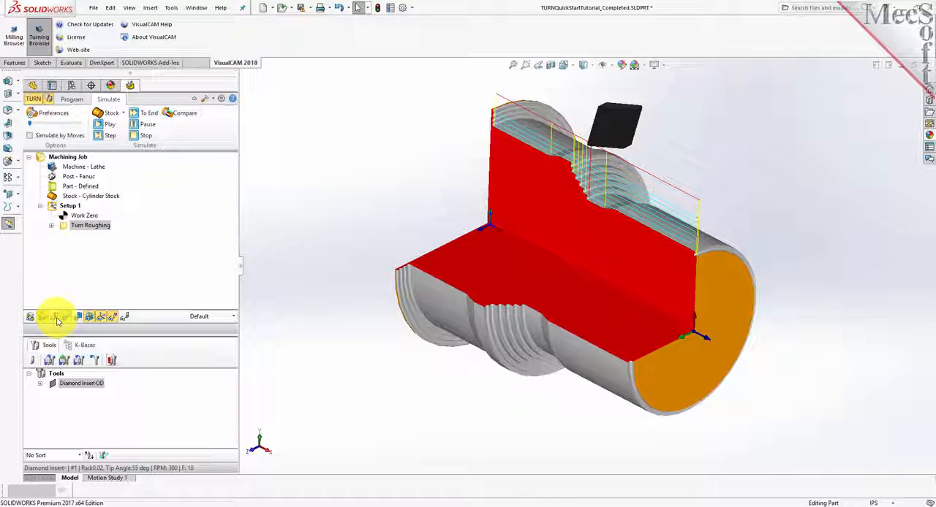
click(58, 320)
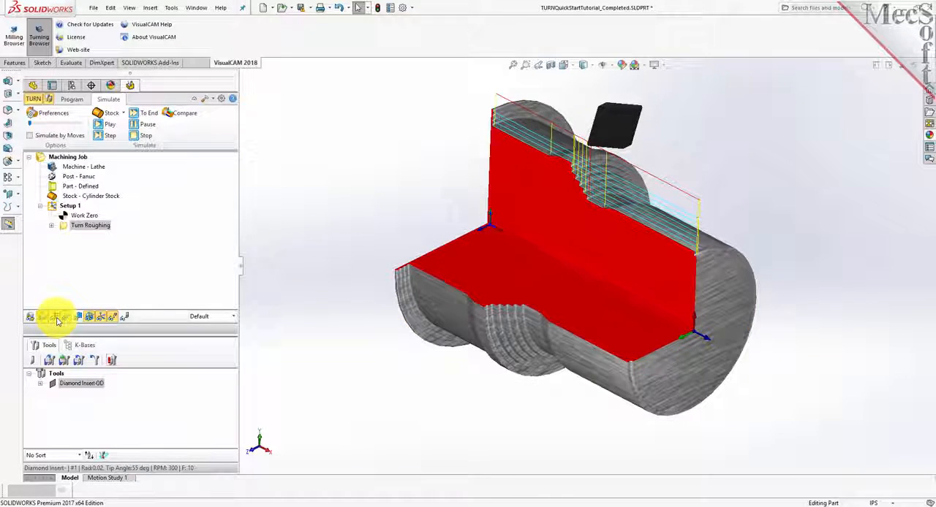
click(58, 320)
click(58, 319)
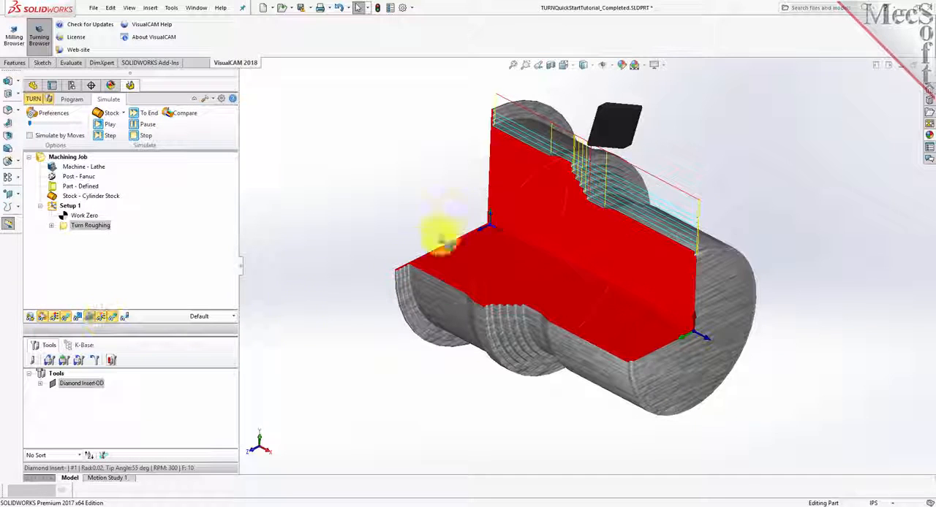
scroll(636, 201, down, 2)
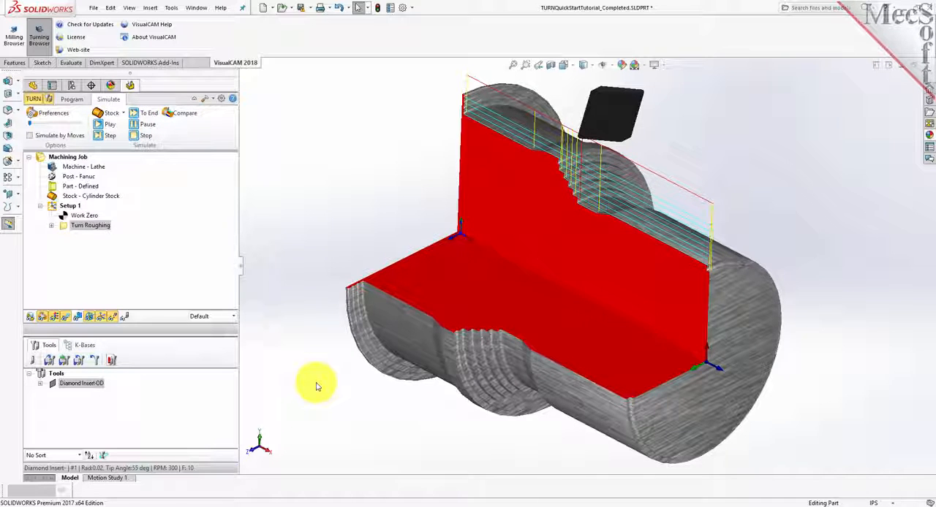
Start a Turn Finishing operation with the Diamond Insert-OD tool and set its cut transfer to Clearance Plane.
click(71, 100)
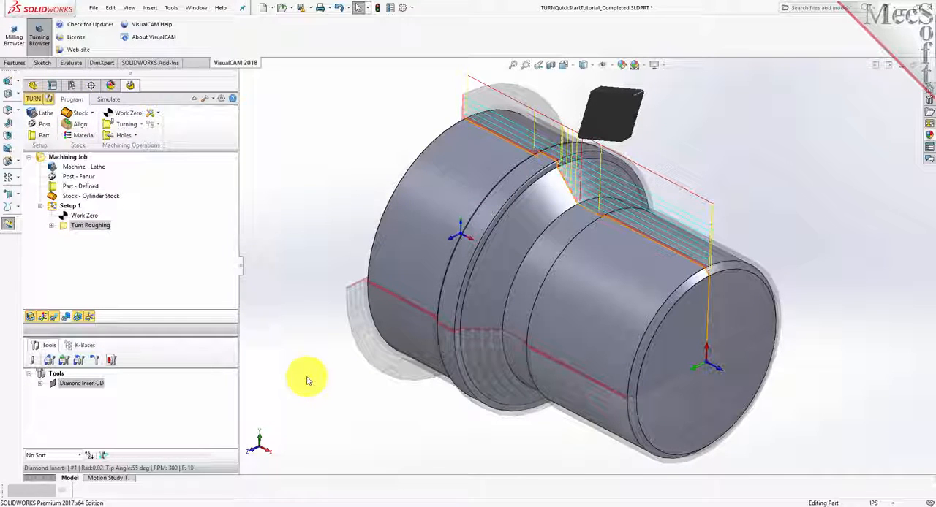
click(141, 125)
click(154, 146)
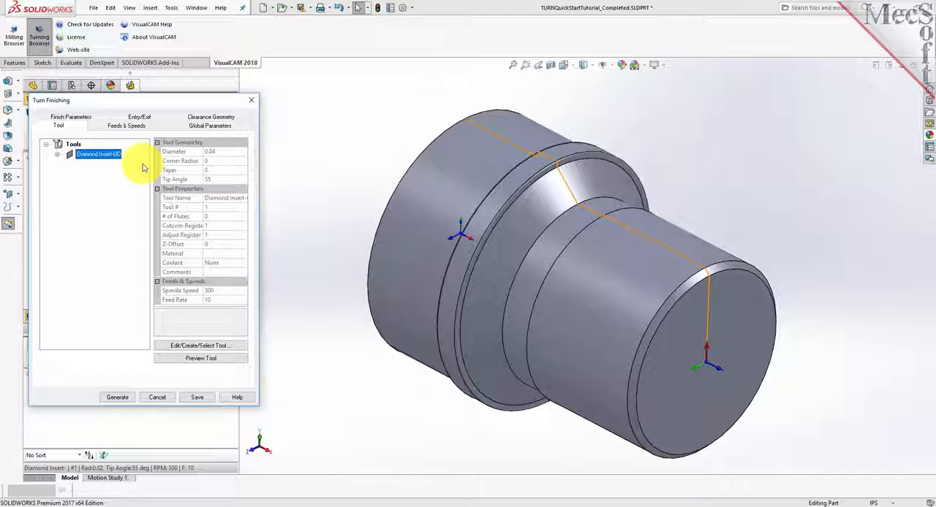
click(129, 126)
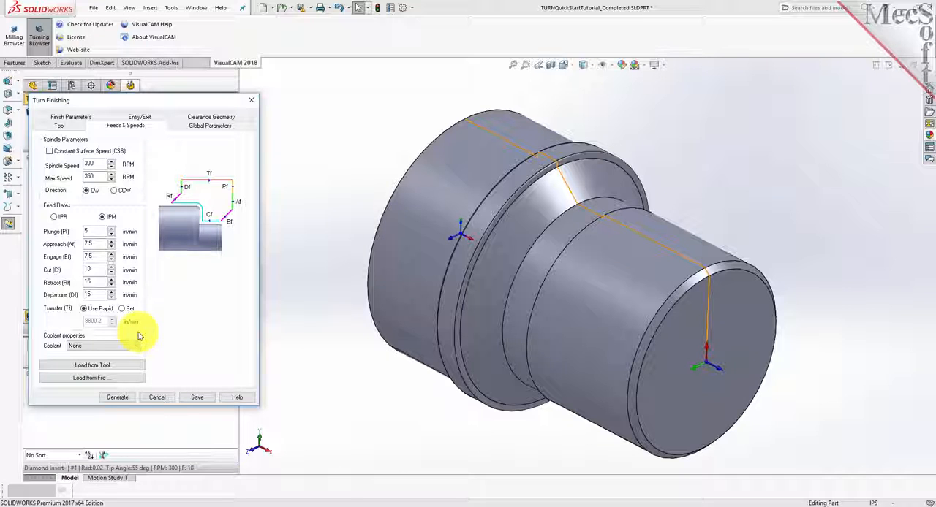
click(210, 120)
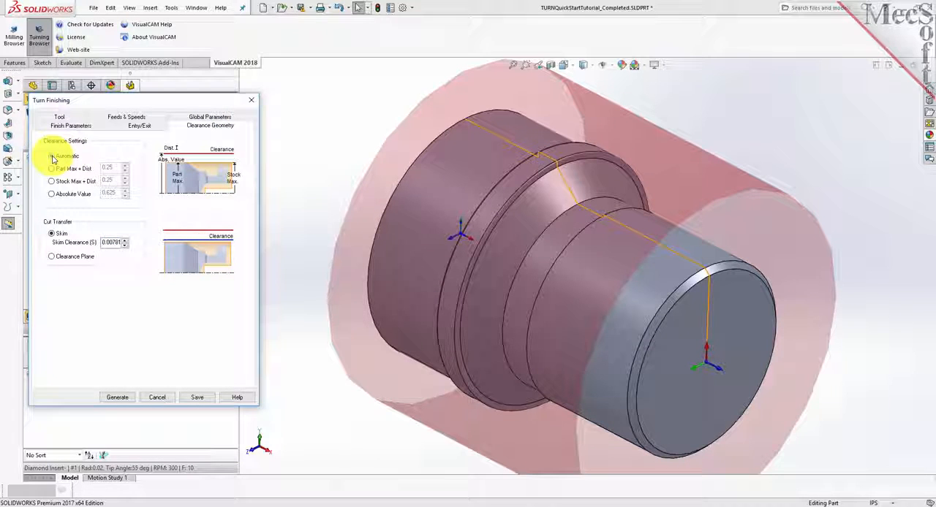
click(52, 257)
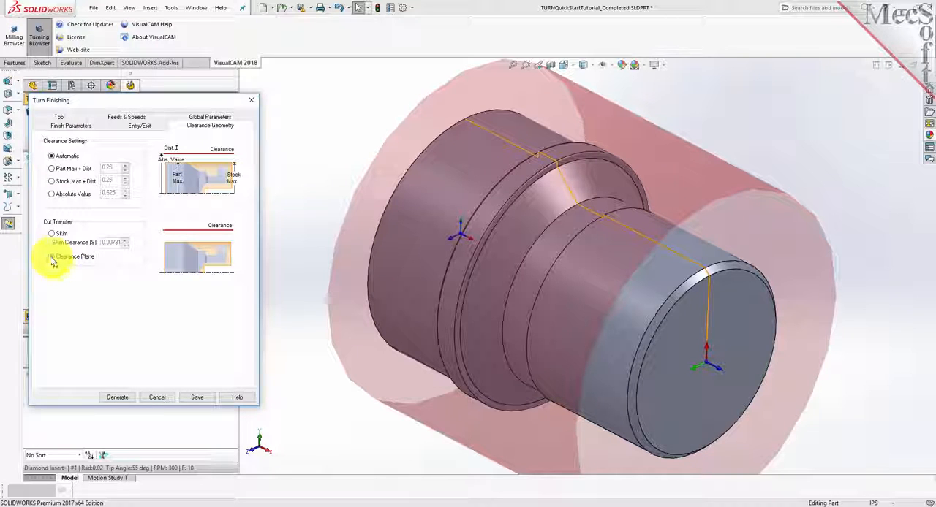
Set the finishing operation's approach type to Outer Diameter and its stock allowance to 0.
click(195, 117)
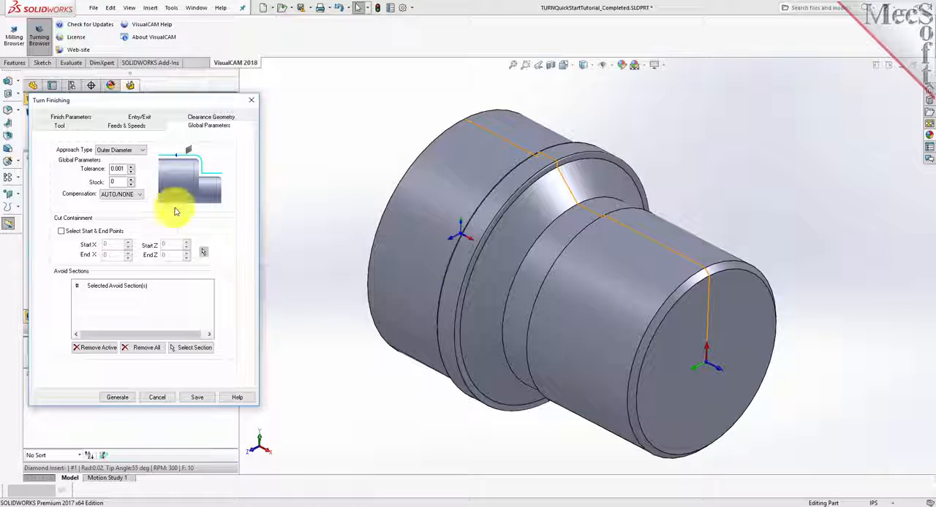
click(139, 152)
click(128, 160)
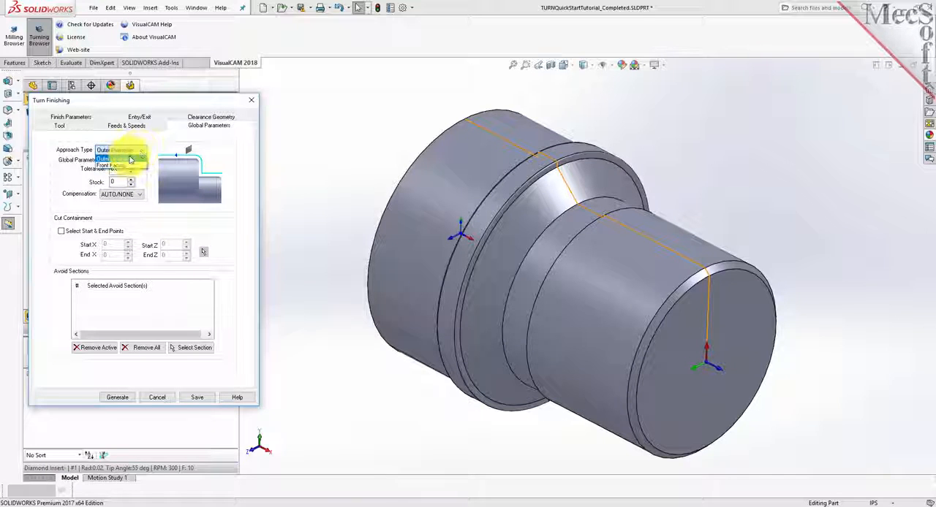
double_click(111, 182)
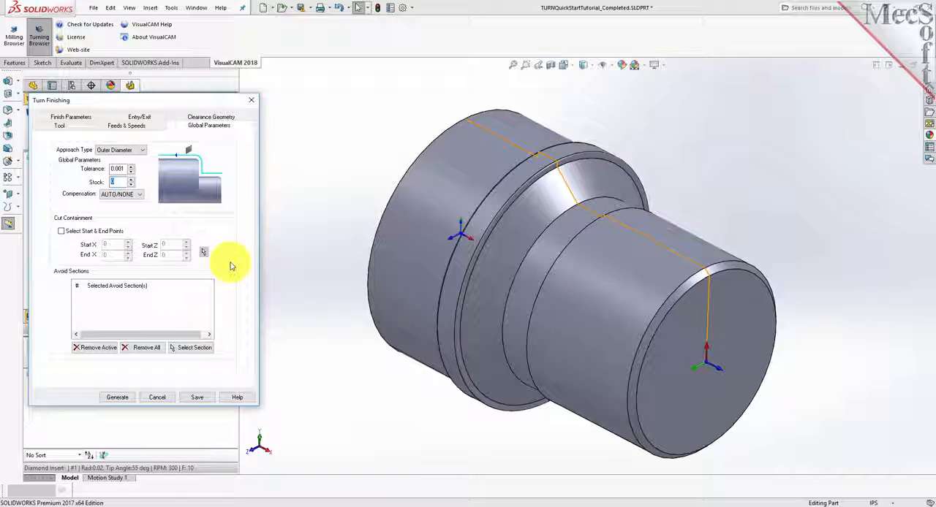
Enable start and end point containment, picking the front chamfer's outer corner as start and the profile's rear corner as end in the front view.
click(62, 232)
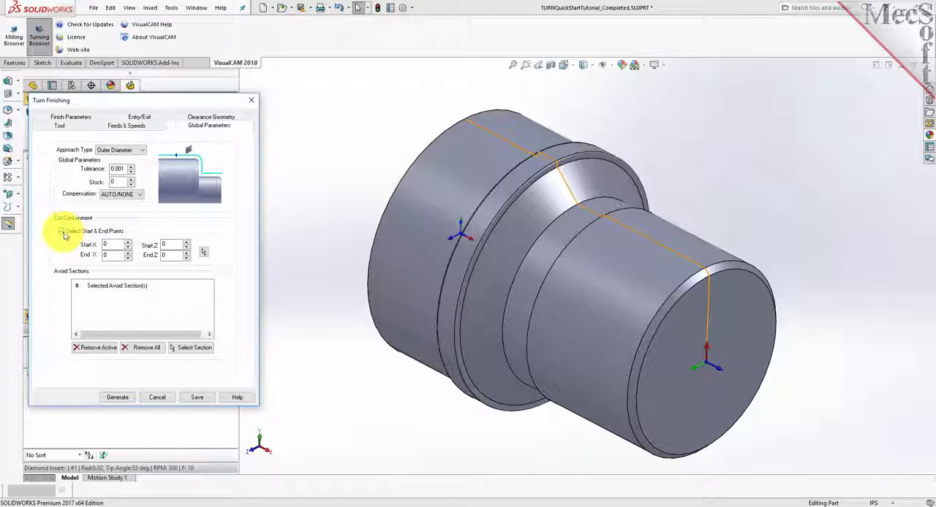
click(62, 231)
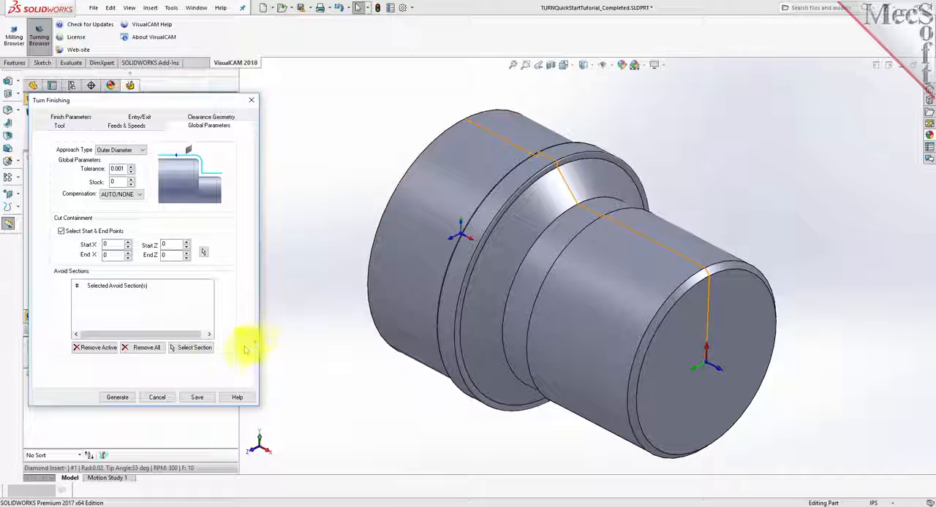
click(204, 254)
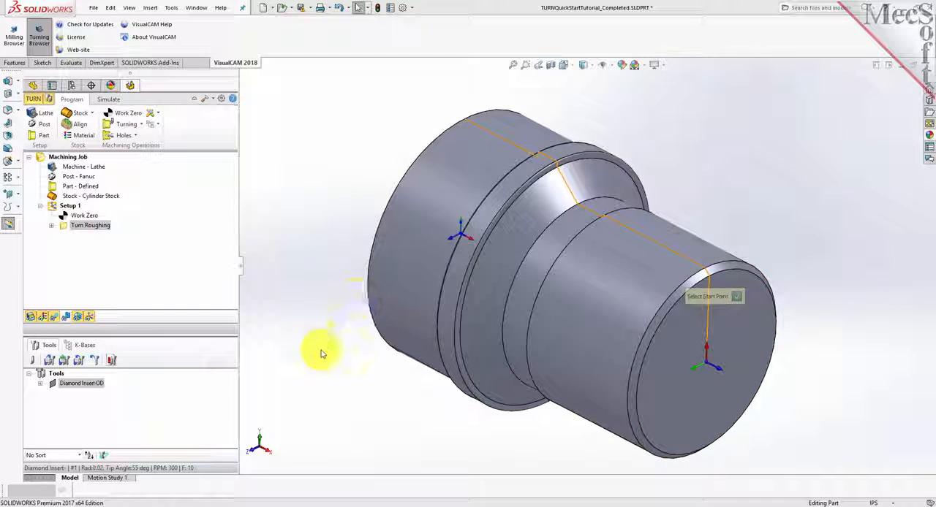
click(575, 68)
click(578, 106)
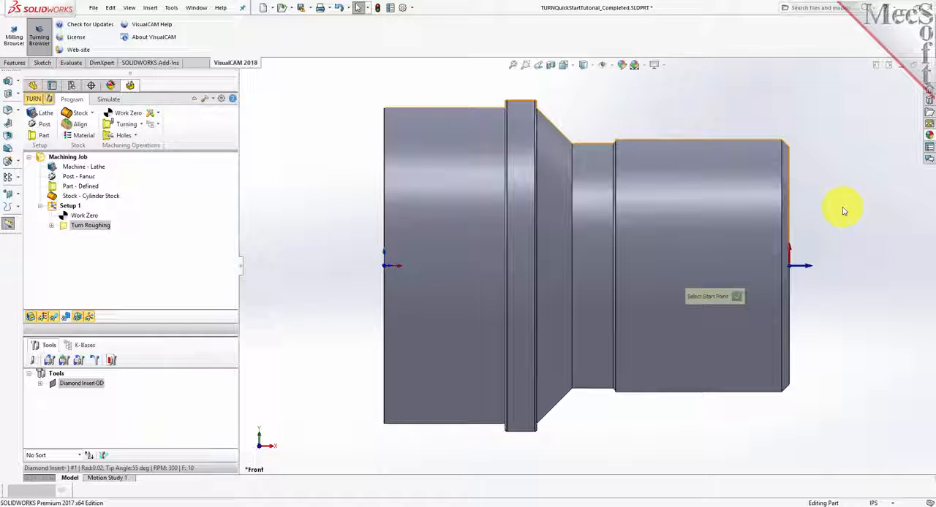
click(786, 146)
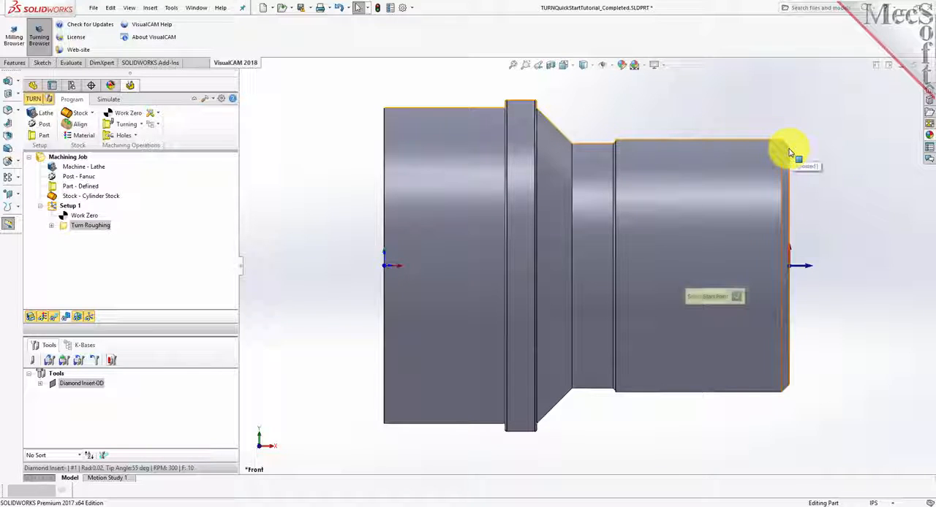
click(387, 110)
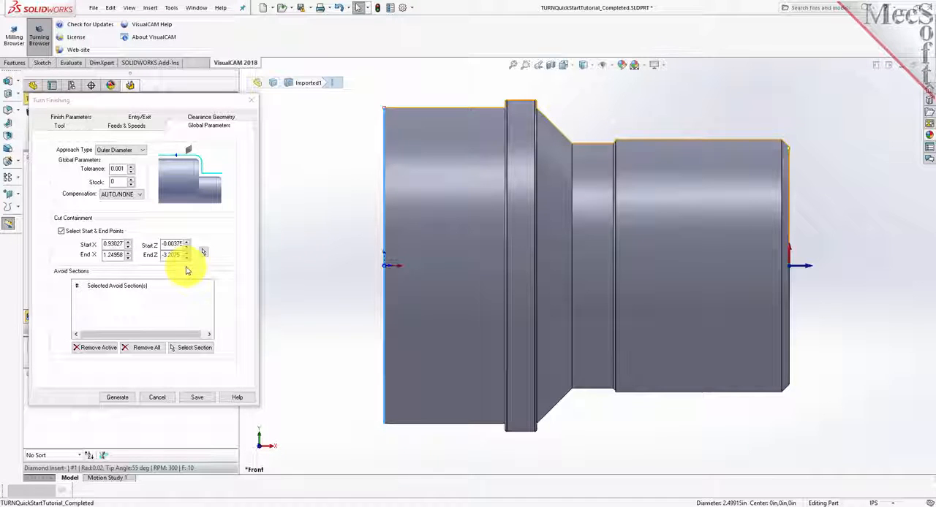
Generate the Turn Finishing toolpath and return the part to the isometric view.
click(123, 399)
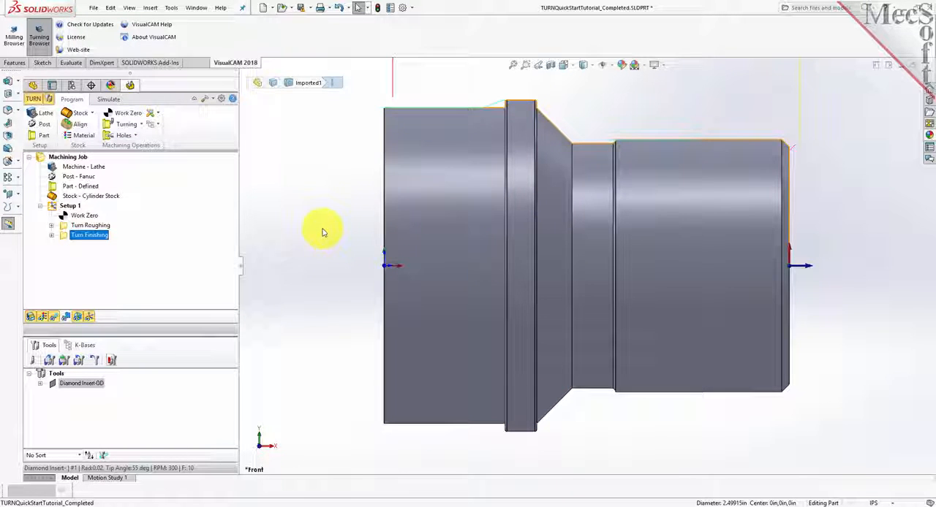
click(572, 67)
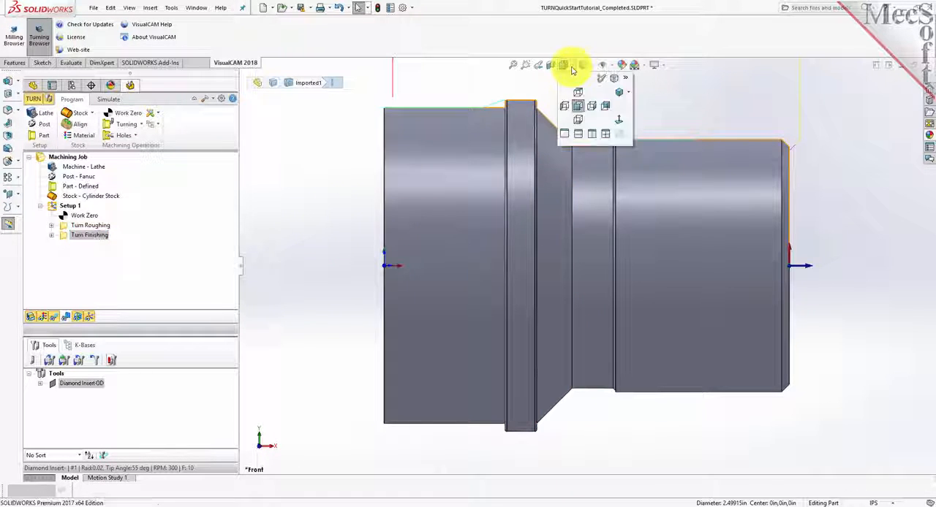
click(619, 92)
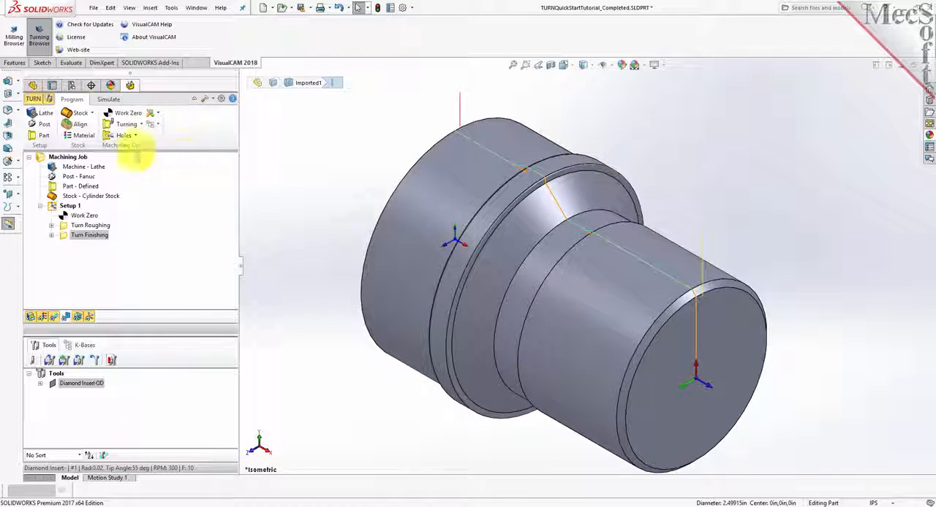
Simulate the Turn Finishing toolpath on the roughed stock and hide the stock model.
click(108, 99)
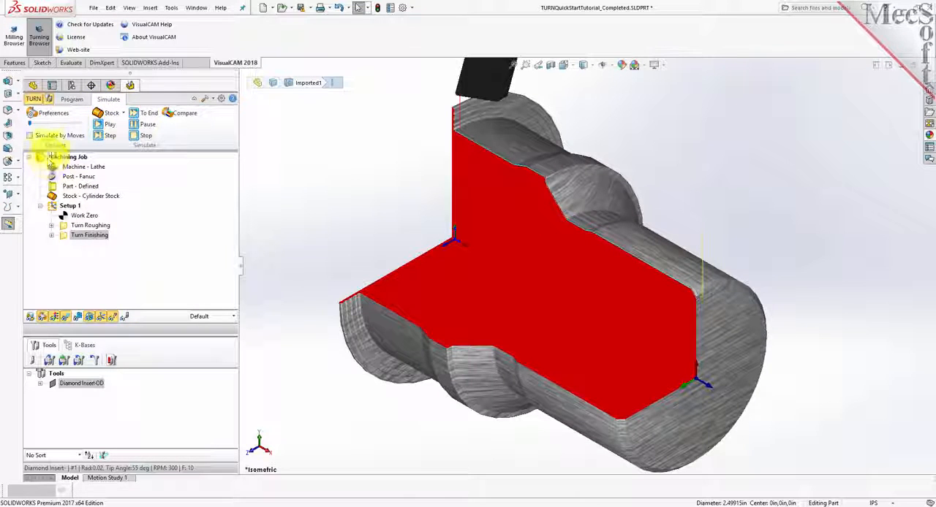
click(104, 126)
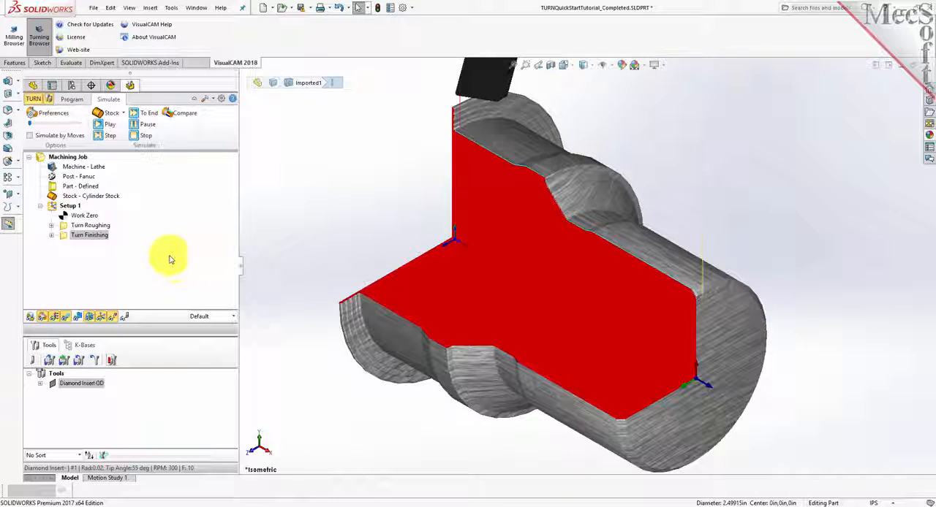
click(77, 100)
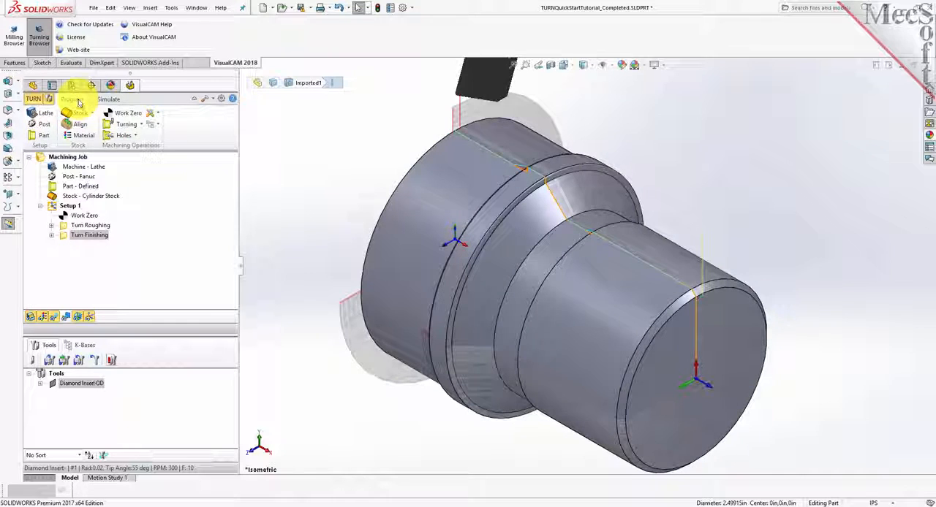
click(31, 316)
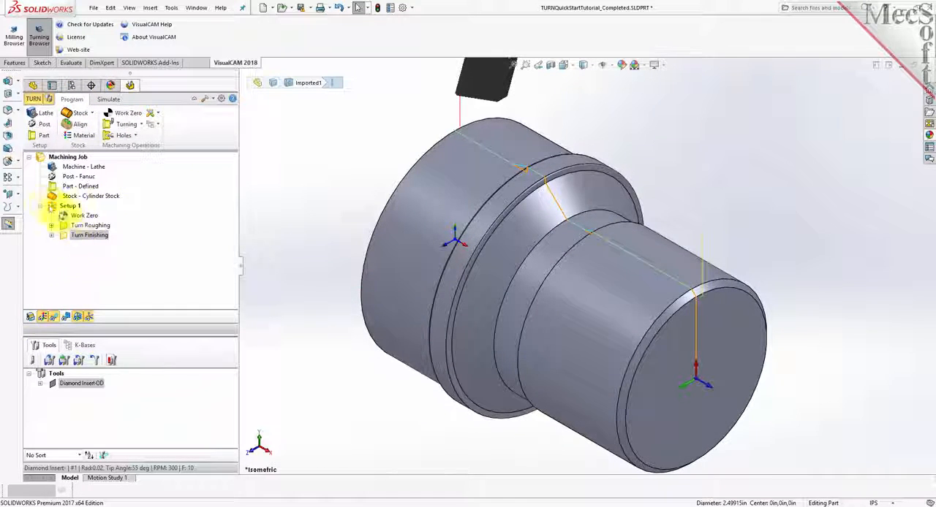
Post Setup 1 with the Fanuc post as TURNQuickStartTutorial_Completed_Setup 1.nc, review the Turn Roughing section of the G-code, and close the file.
right_click(79, 209)
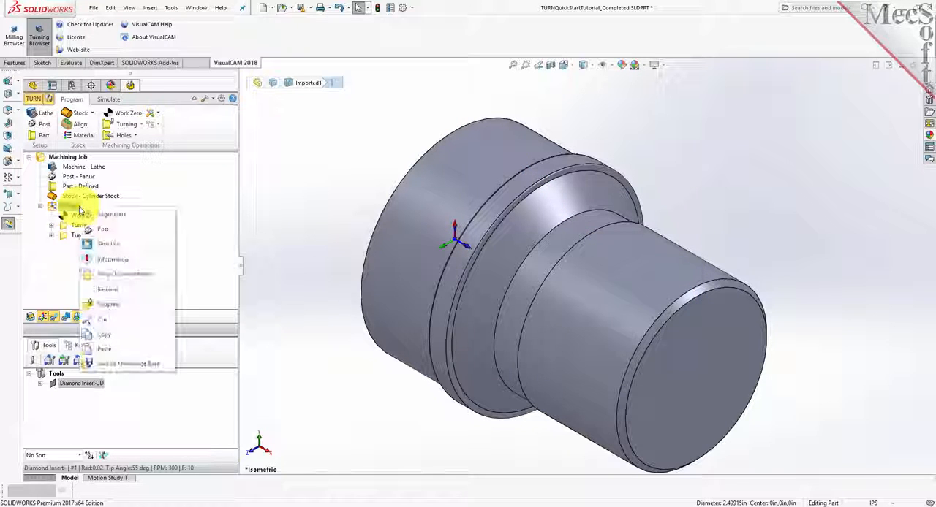
click(132, 230)
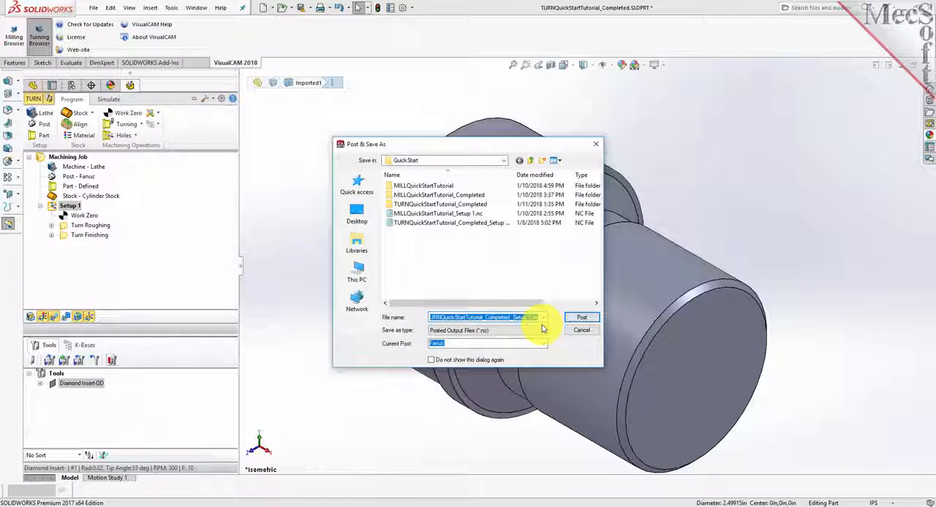
click(587, 320)
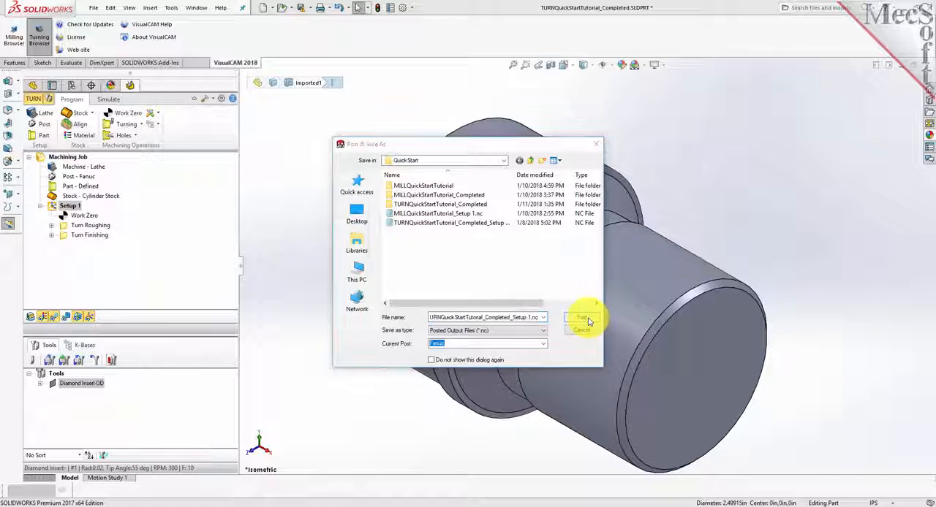
click(512, 258)
drag(511, 196, 503, 173)
drag(374, 203, 307, 203)
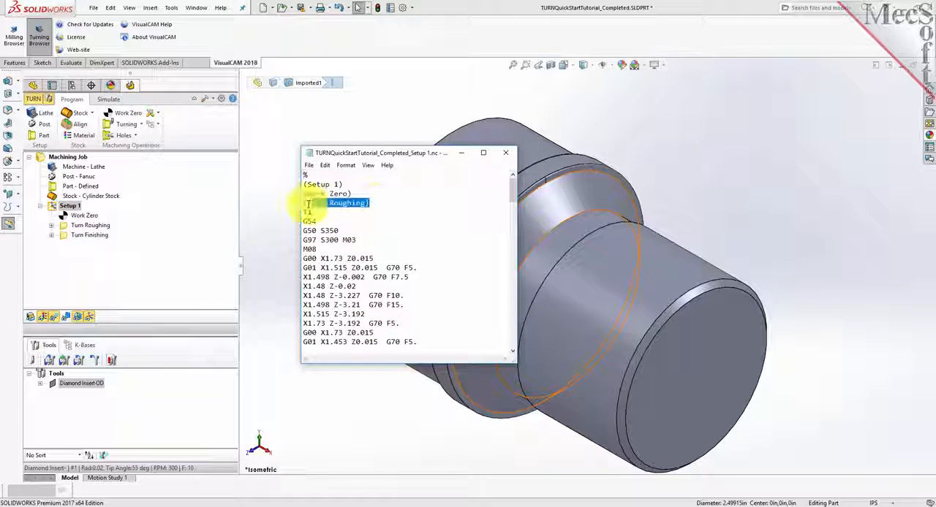
click(506, 156)
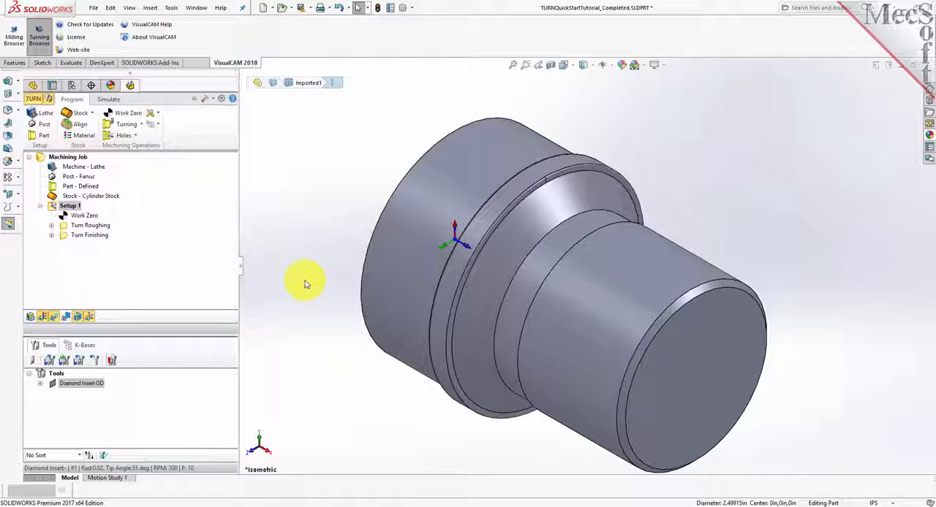
Review Setup 1's machining operations information, checking the tool, cut feed and machine time of the roughing and finishing operations.
right_click(64, 207)
click(100, 258)
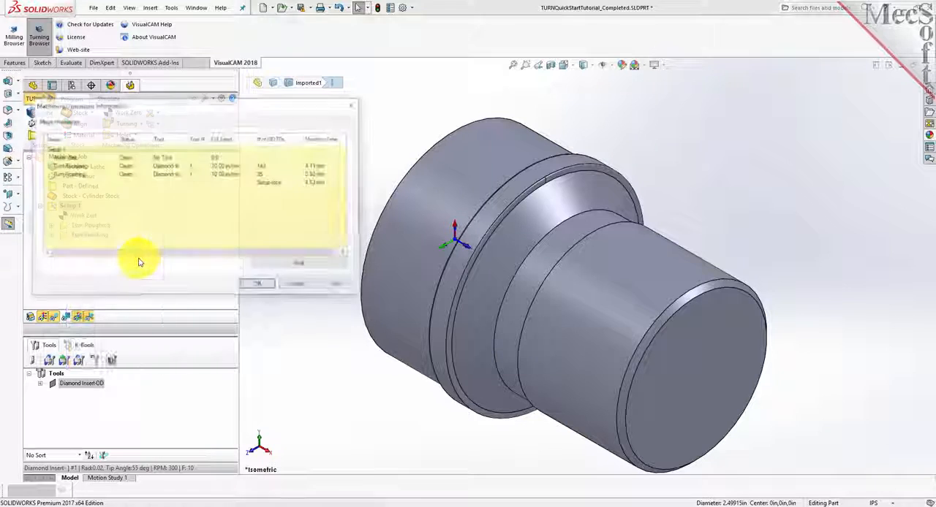
drag(167, 119, 326, 151)
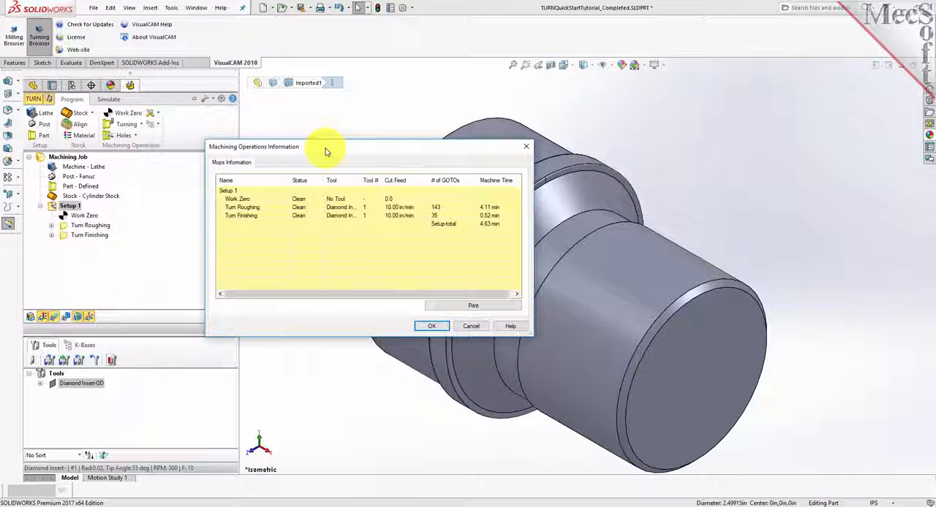
click(252, 190)
click(262, 200)
click(262, 207)
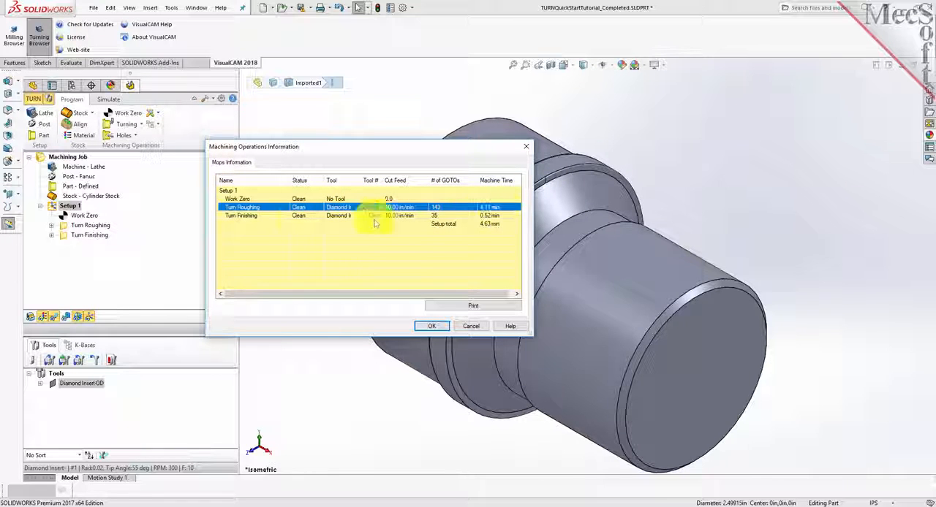
click(266, 216)
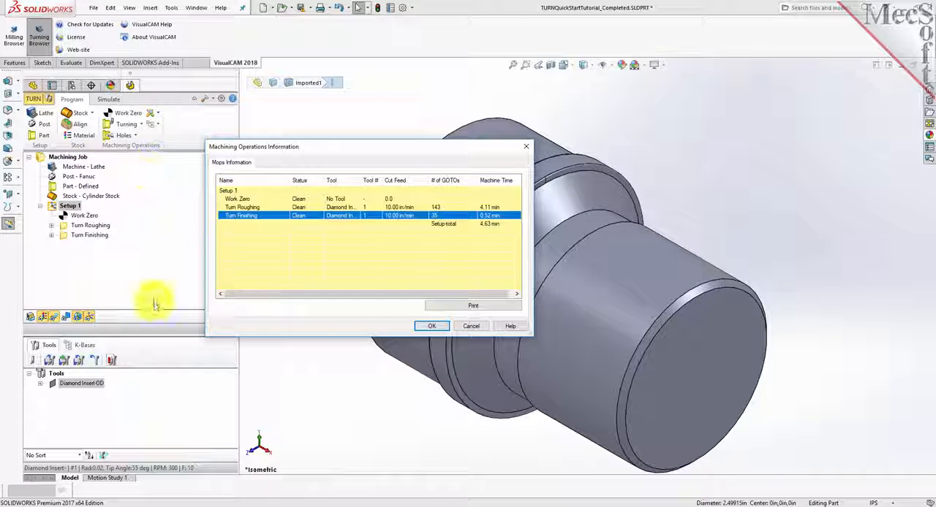
click(429, 326)
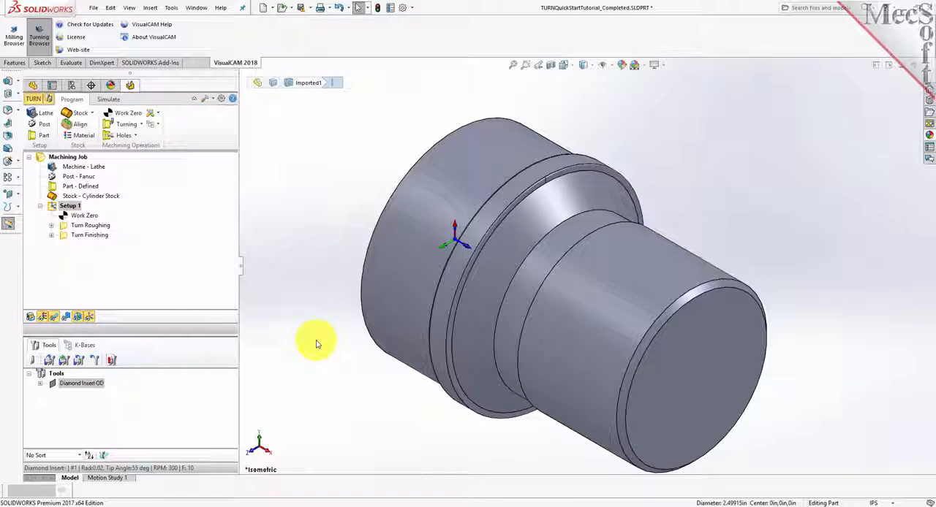
Generate Setup 1's shop documentation with the Template1 output template, replacing the existing TURNQuickStartTutorial_Completed.htm.
click(53, 207)
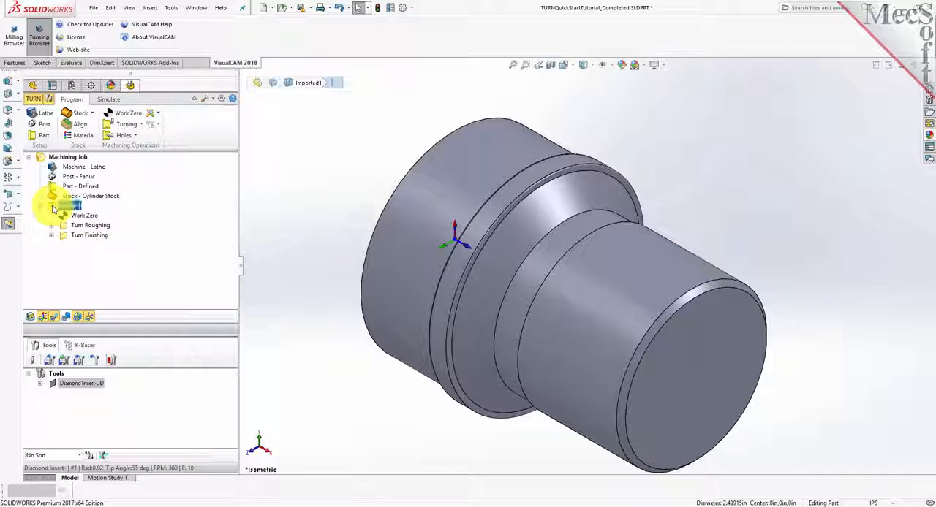
right_click(71, 208)
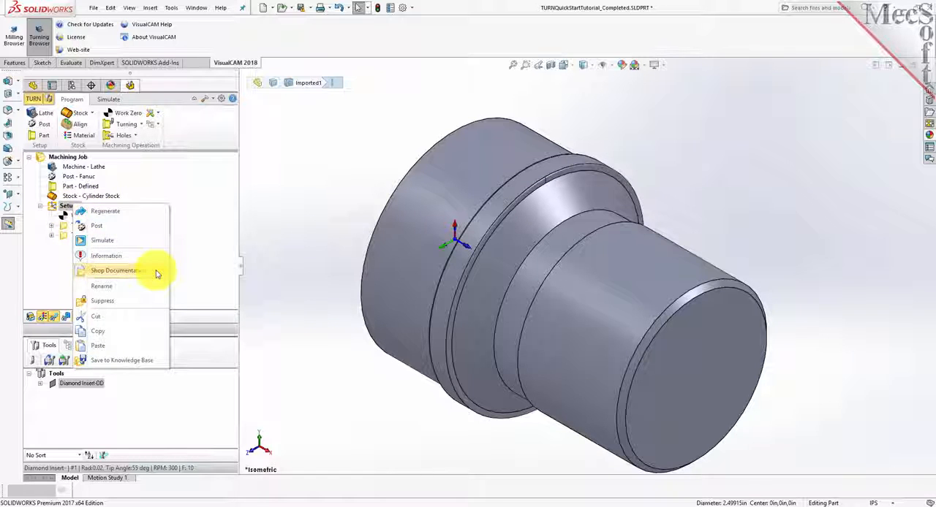
click(157, 268)
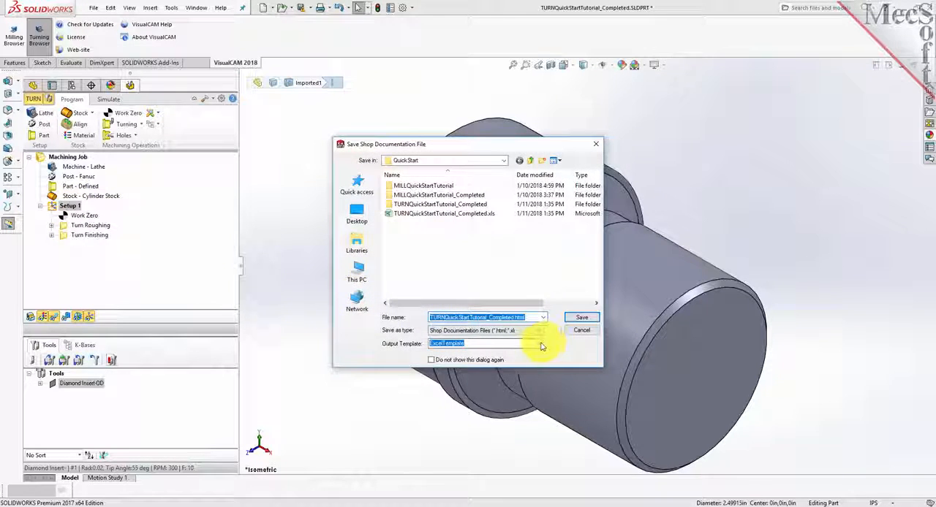
click(545, 346)
click(497, 352)
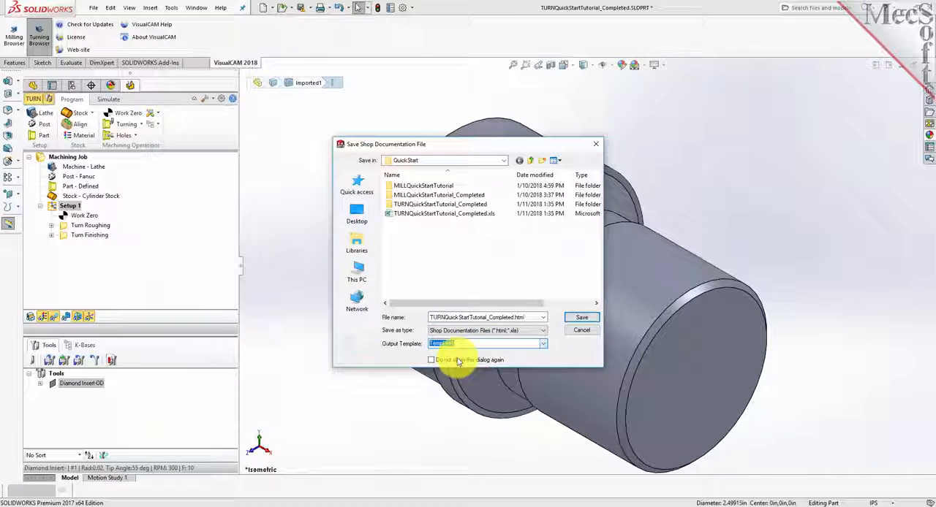
click(580, 320)
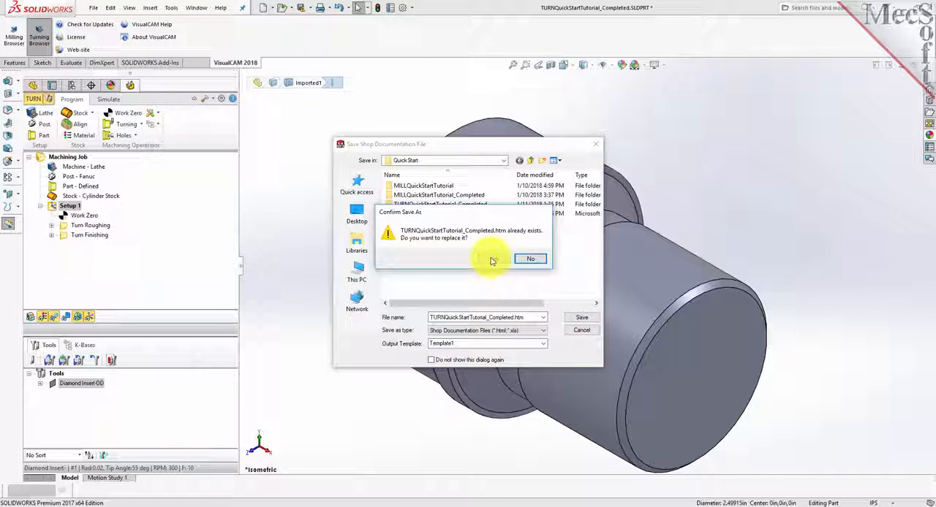
click(492, 261)
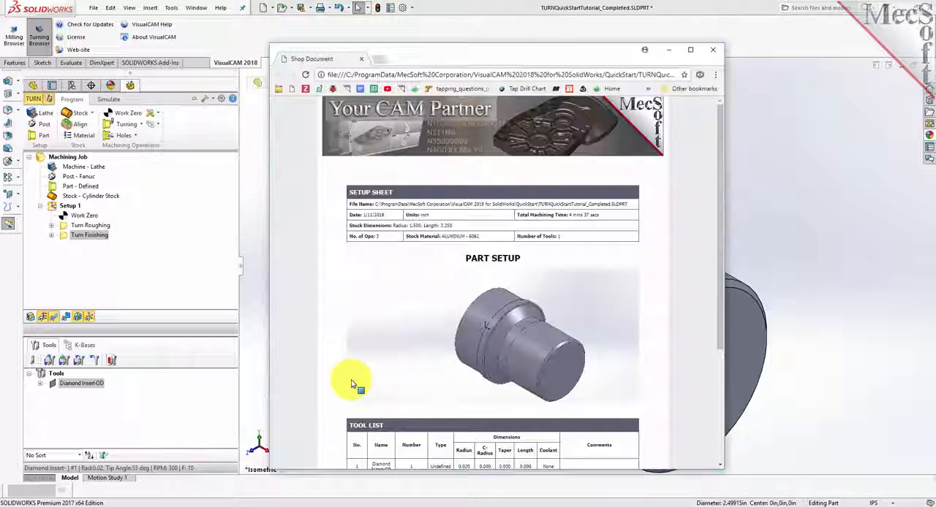
Review the shop document's setup sheet, part setup image, tool list and machine operations list, checking the stock dimensions and each operation's details.
scroll(673, 194, down, 2)
scroll(673, 196, down, 2)
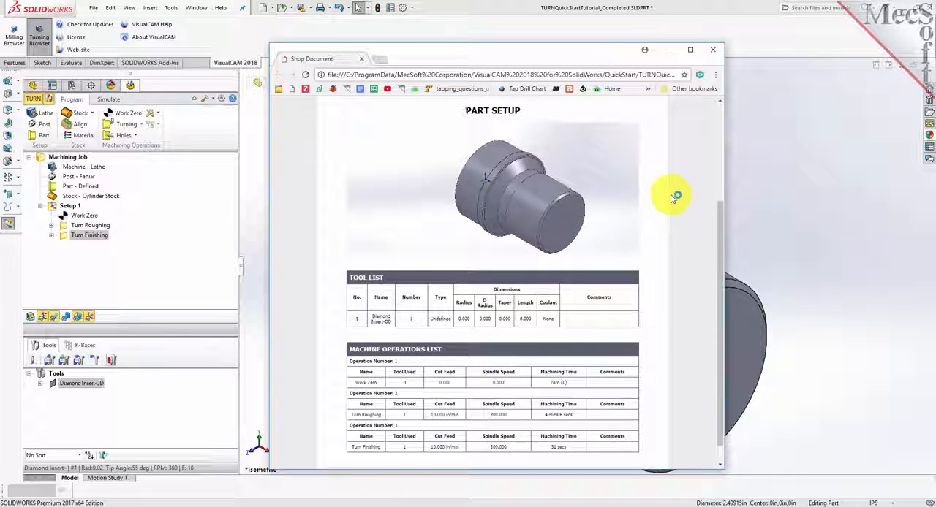
scroll(668, 194, up, 5)
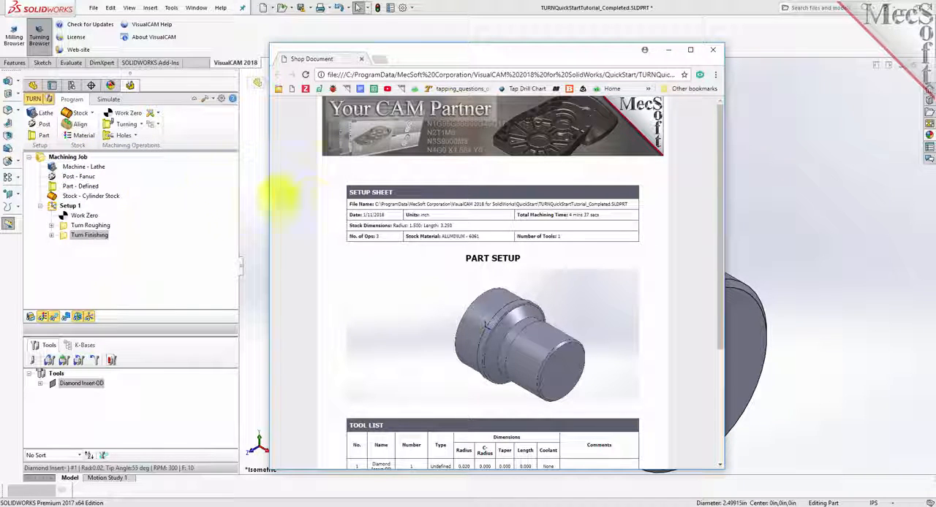
drag(459, 232, 351, 236)
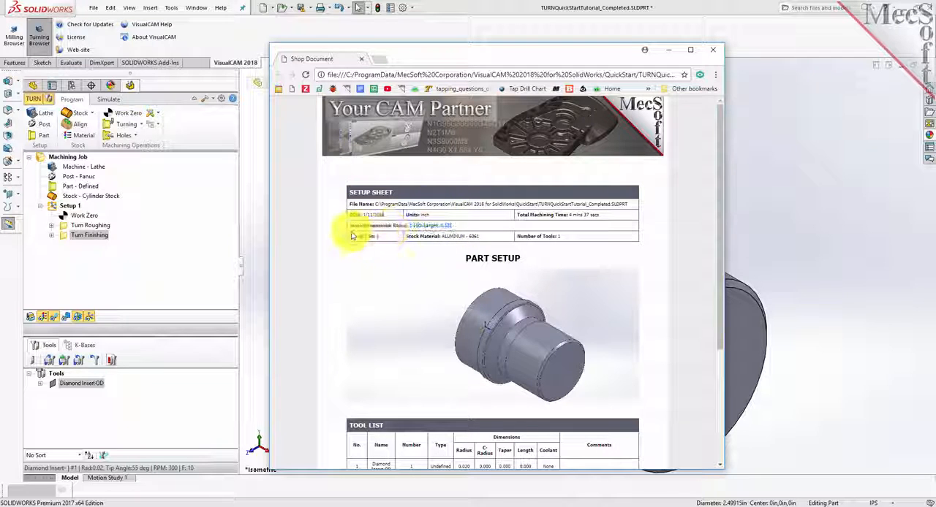
scroll(489, 284, down, 4)
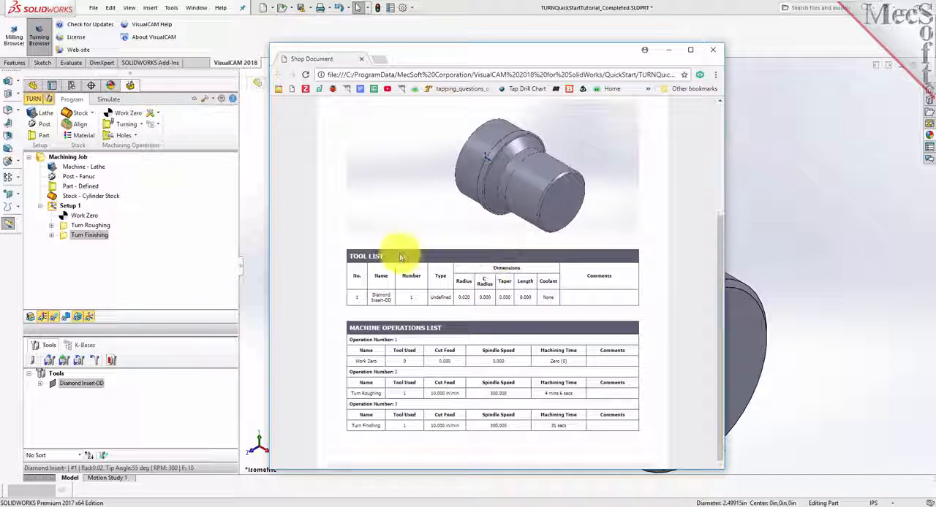
drag(343, 255, 349, 329)
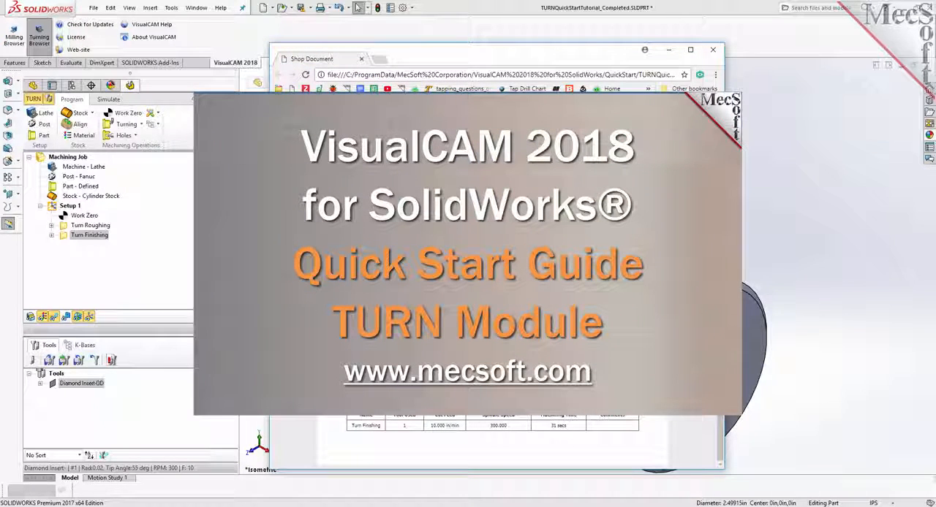
scroll(493, 442, down, 5)
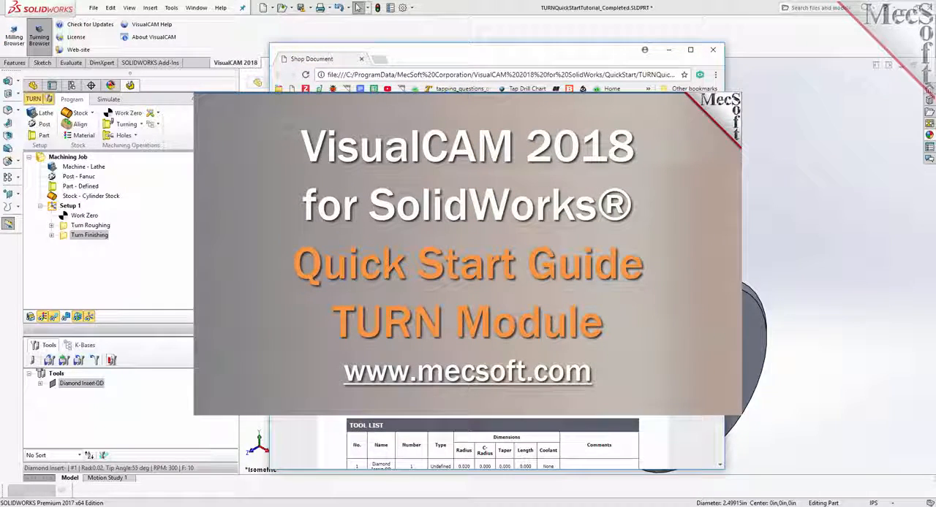